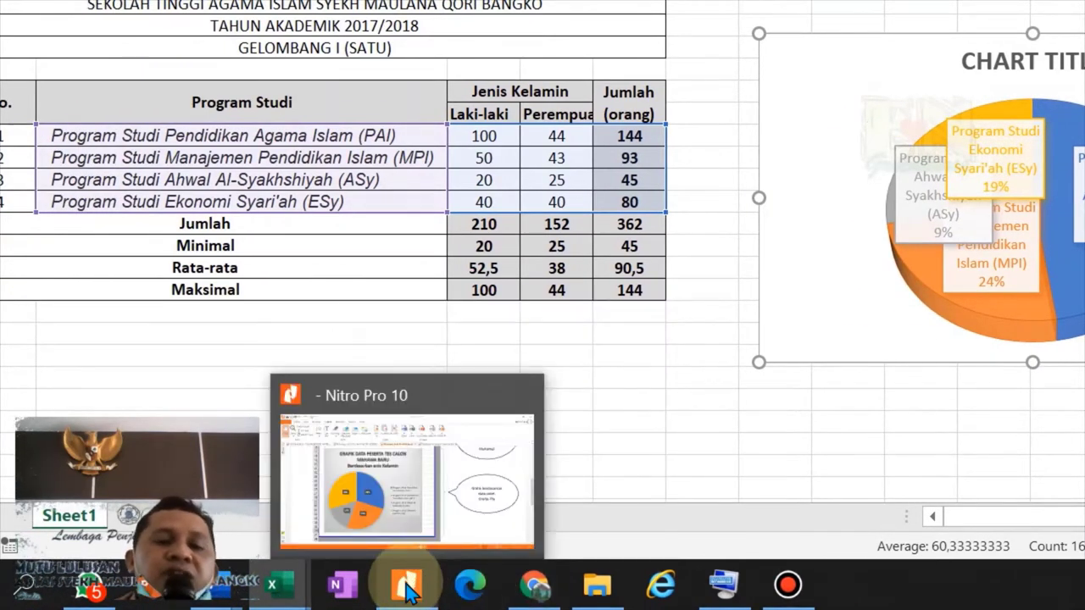
Bring the Nitro Pro PDF with the exam instructions and pie chart example to the front
left_click(429, 508)
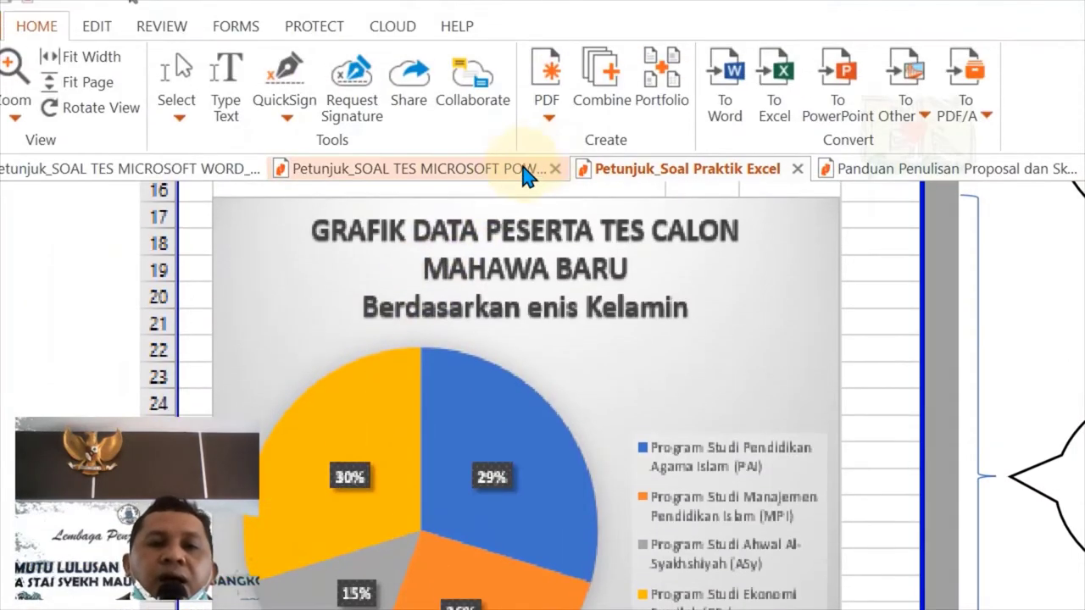
Open the PowerPoint test instructions PDF and read the Home, Next and Previous link requirements
left_click(525, 175)
scroll(822, 467, "down", 3)
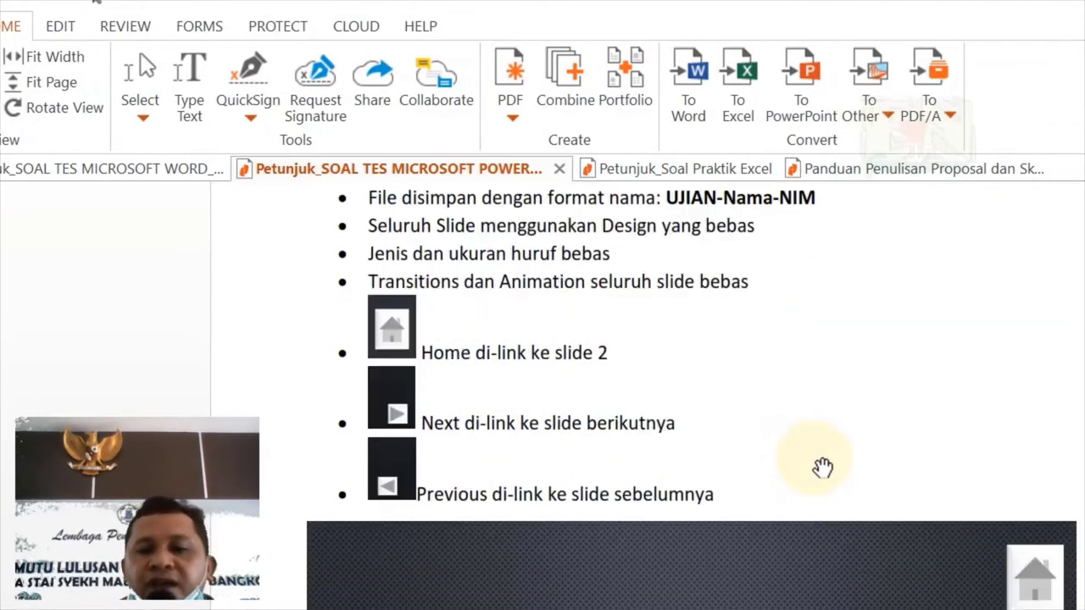
scroll(823, 467, "down", 4)
scroll(822, 468, "down", 1)
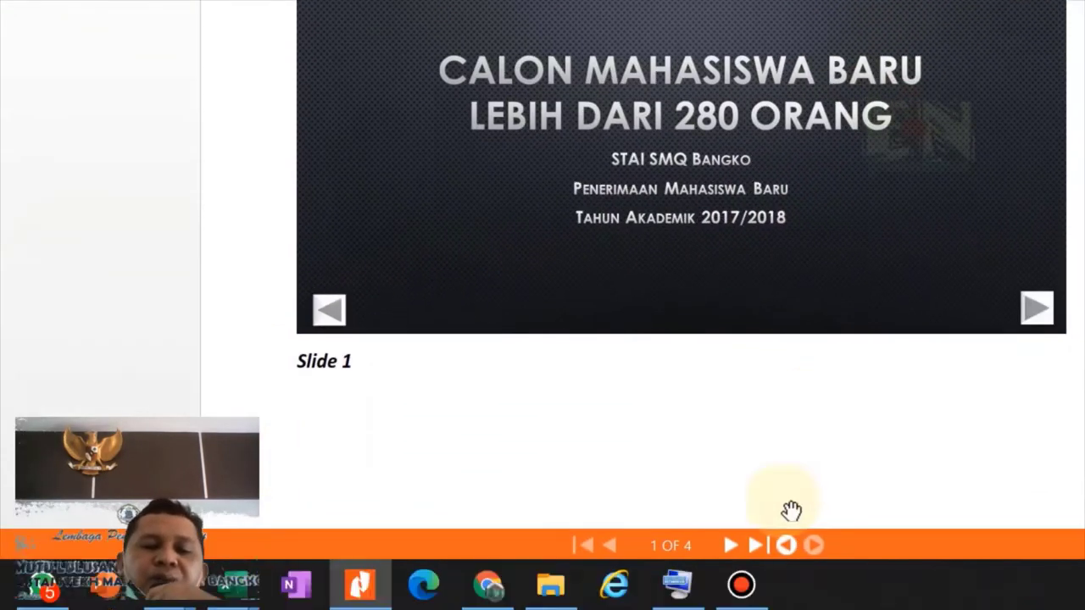
scroll(600, 162, "up", 5)
scroll(600, 162, "up", 2)
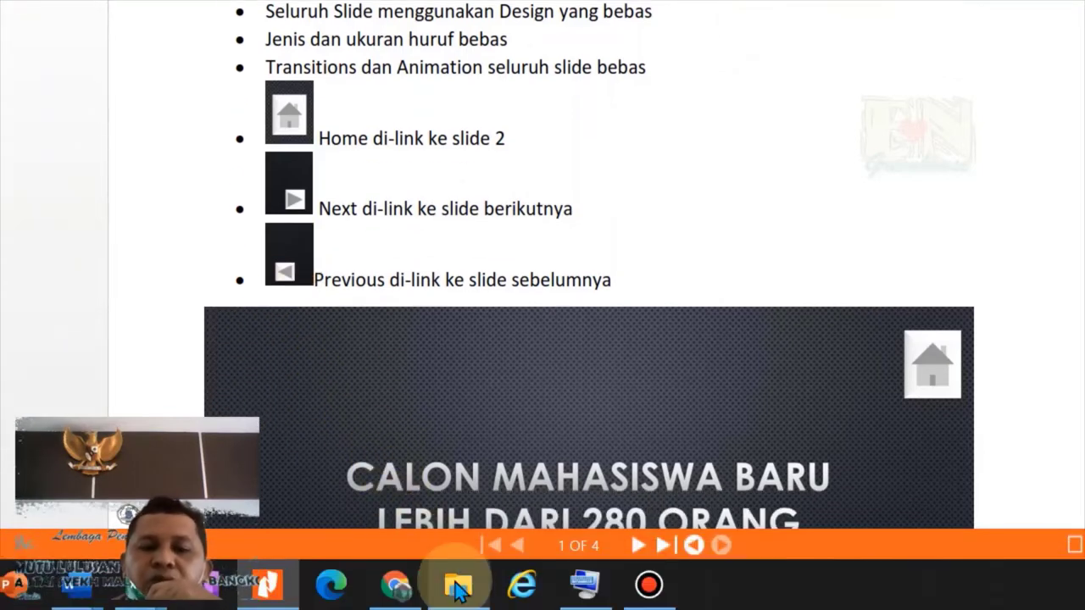
Open POWERPOINT_Praktik.pdf.pptx from File Explorer
left_click(455, 583)
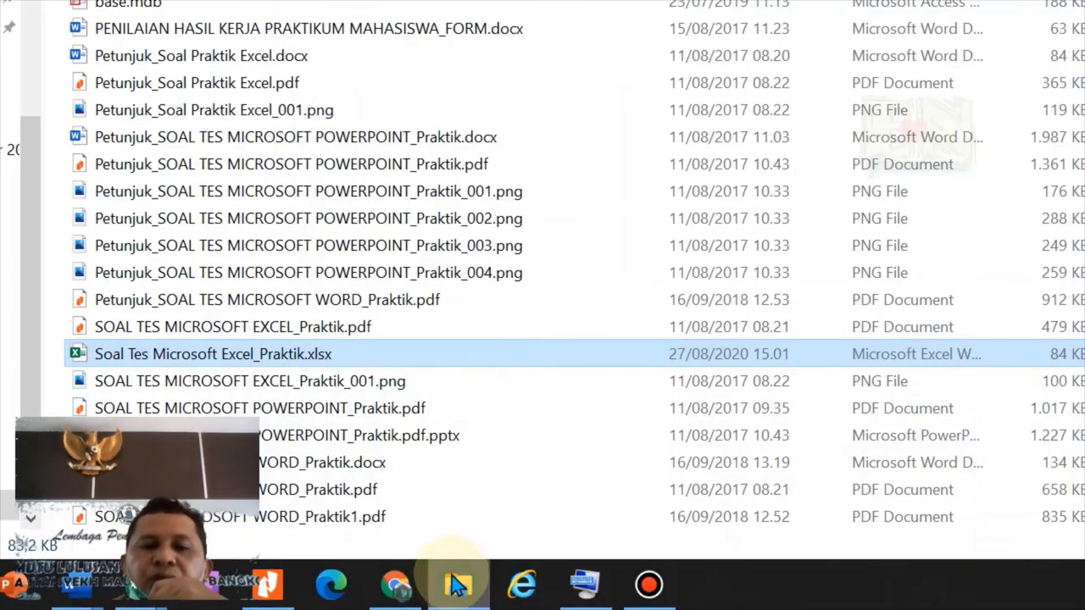
left_click(331, 437)
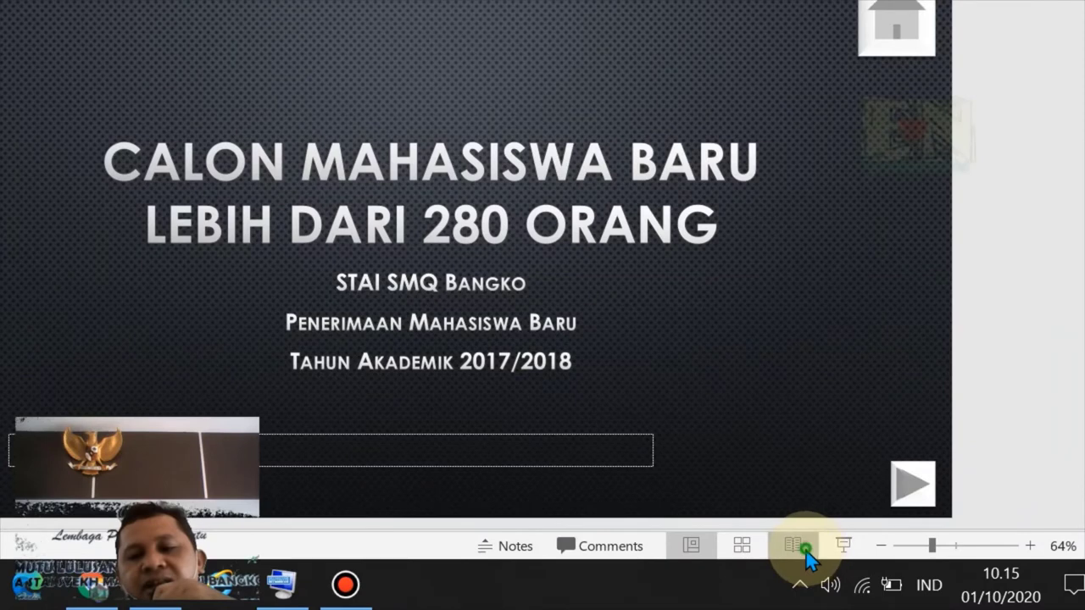
In Reading View, test the PAI program link and the Next and Previous arrows
left_click(805, 549)
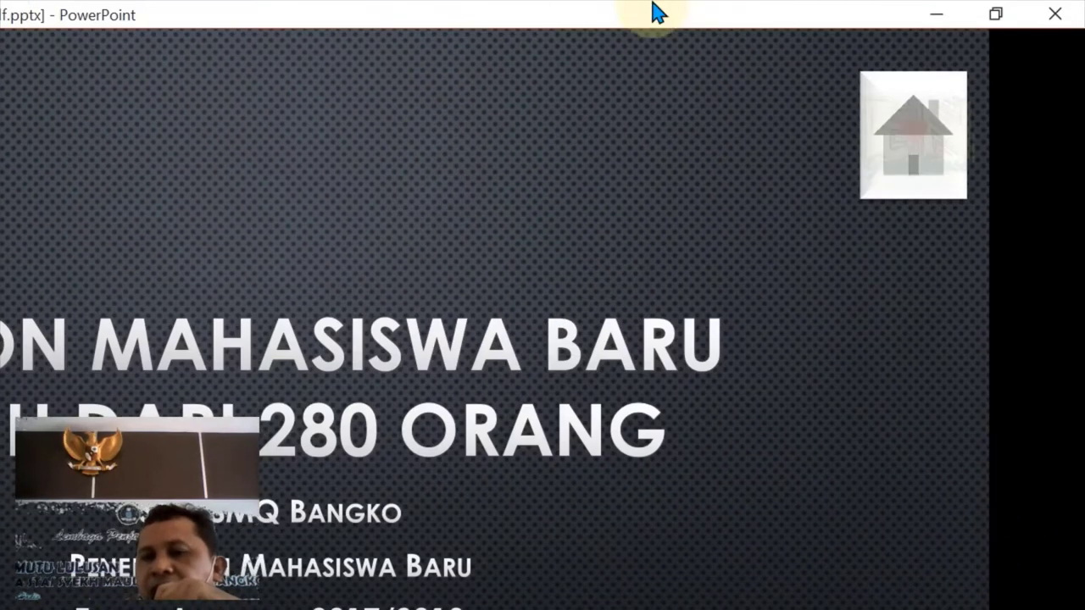
left_click(703, 359)
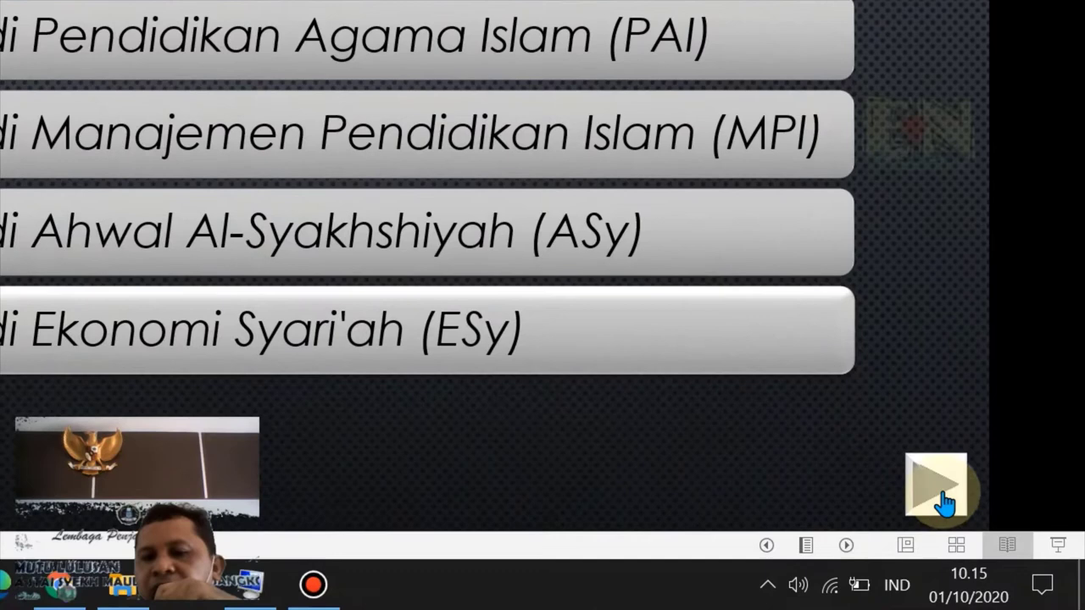
left_click(943, 502)
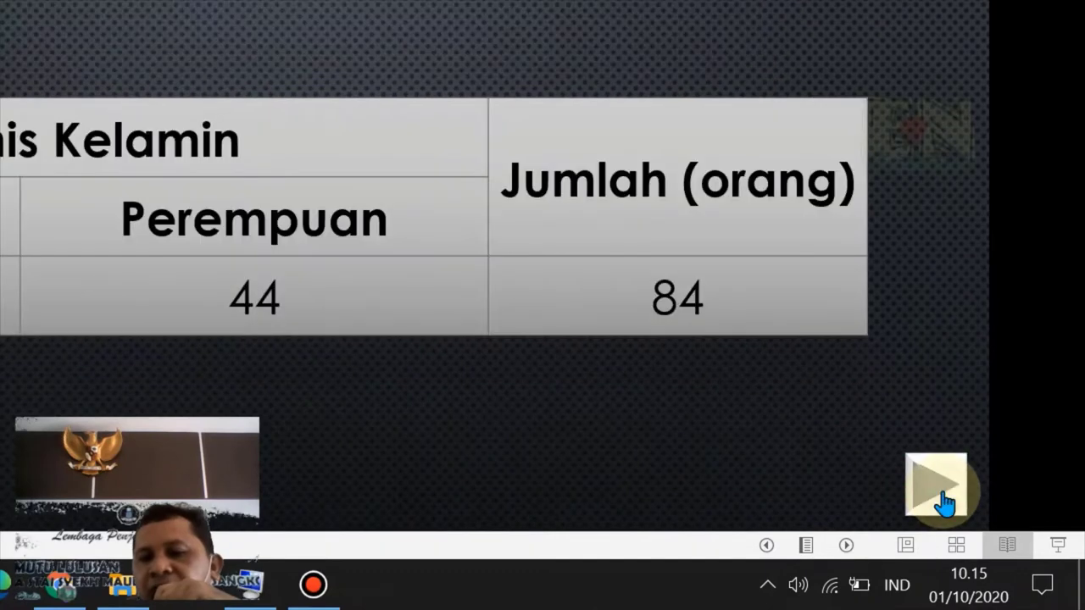
left_click(943, 502)
left_click(92, 368)
key("Left")
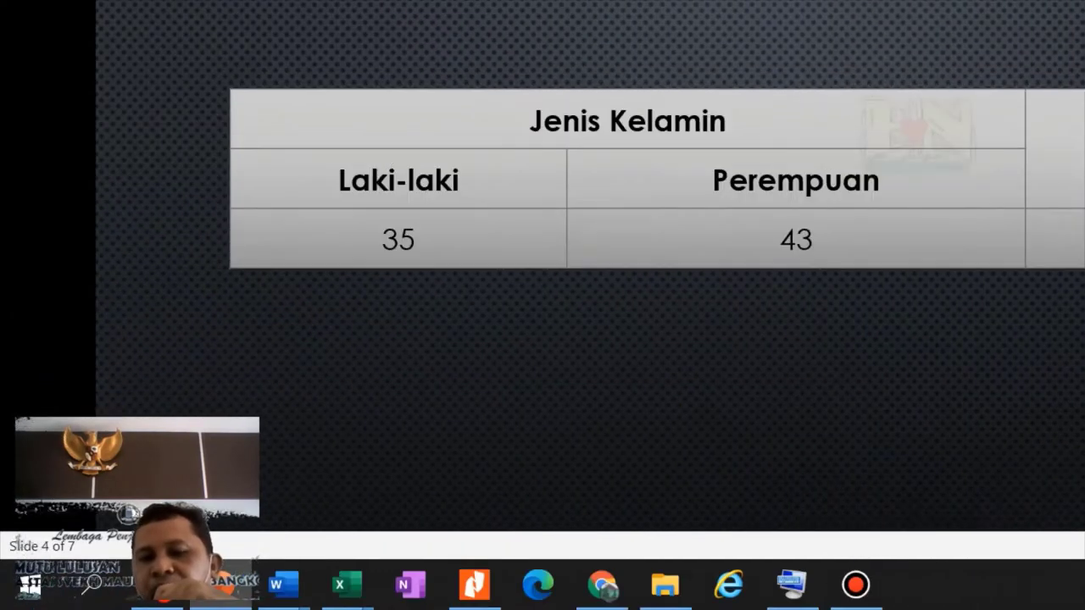
key("Left")
key("Left")
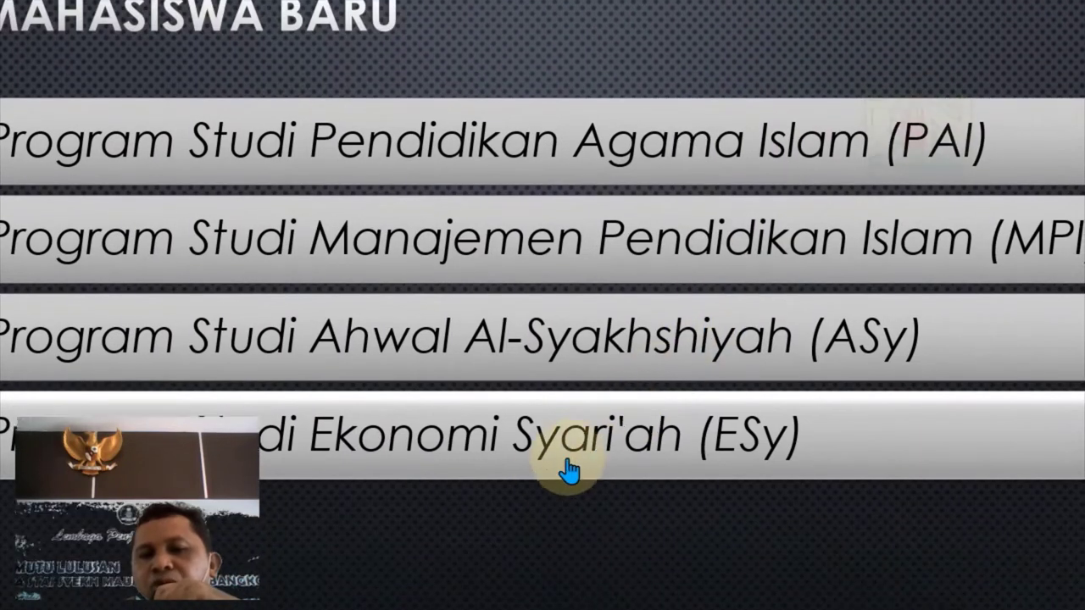
Test the ESy and MPI links and their buttons back to the program list
left_click(568, 470)
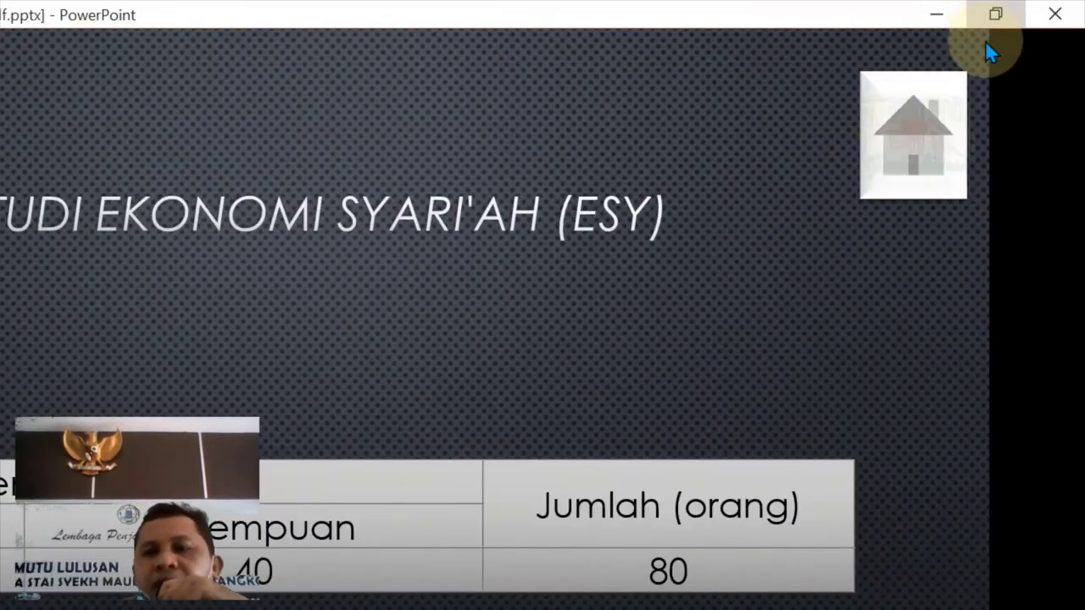
left_click(932, 156)
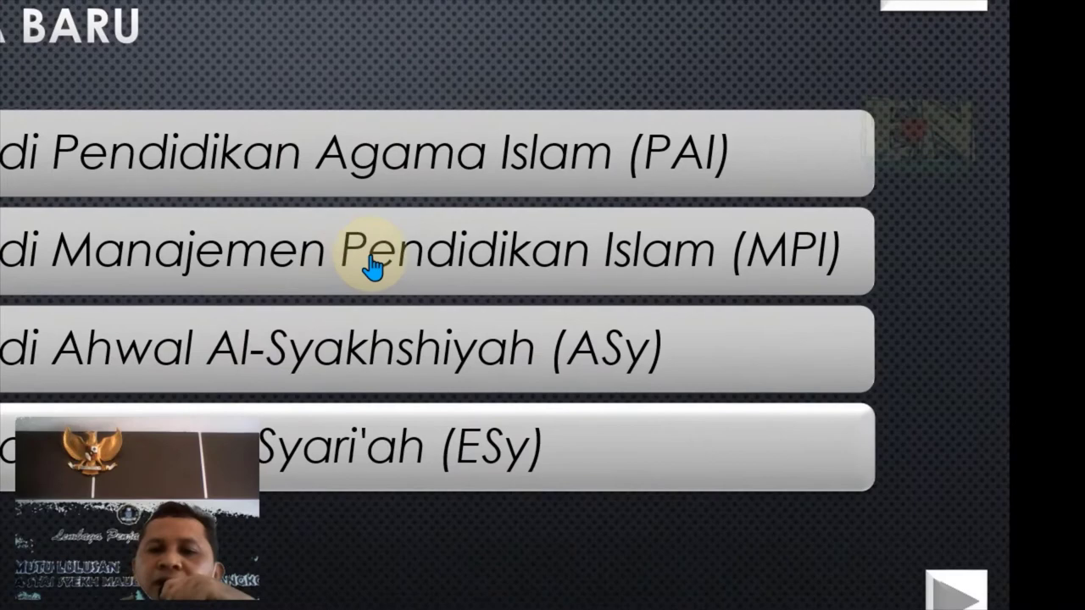
left_click(373, 268)
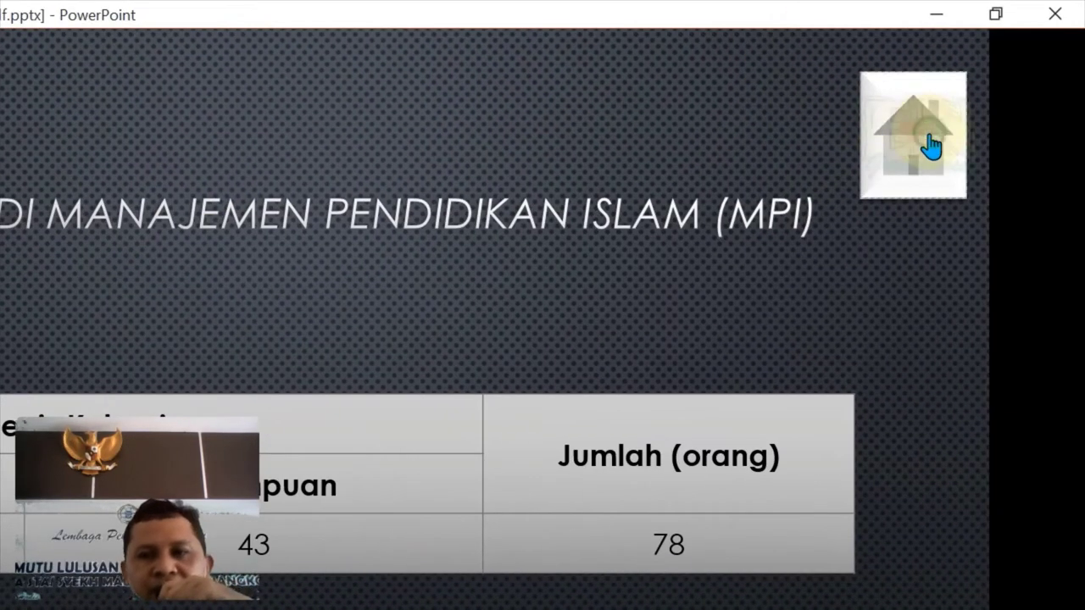
left_click(927, 142)
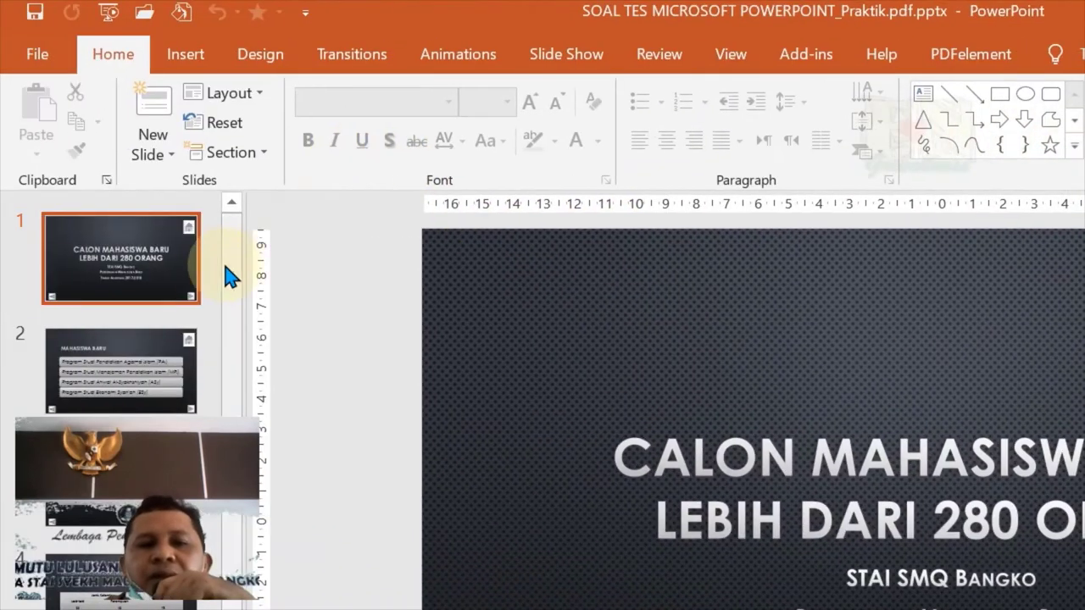
Select the empty title slide in the blank Presentation1
left_click(145, 252)
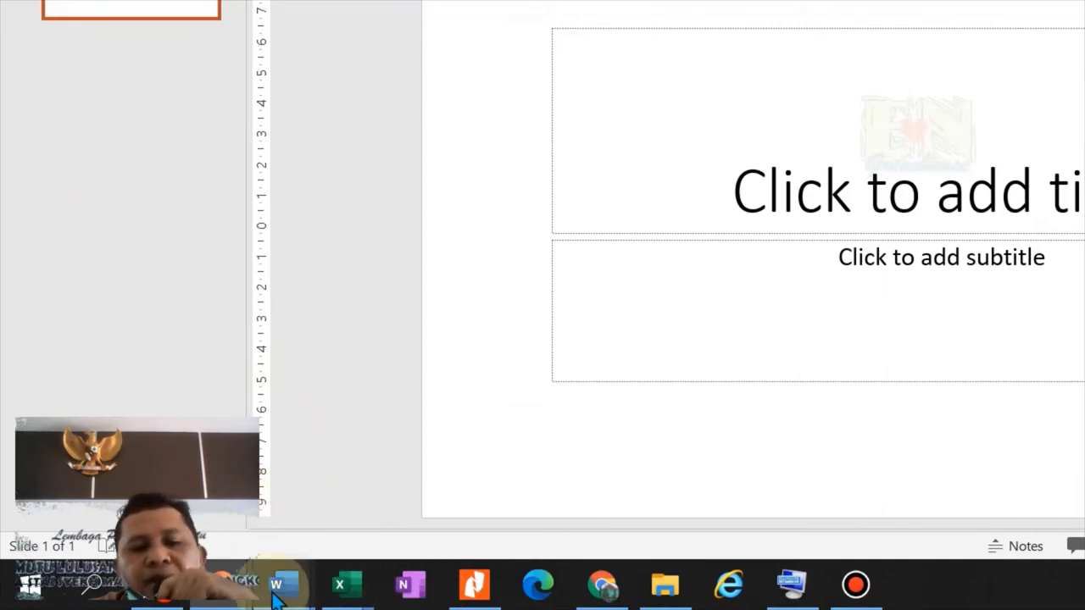
Copy the admissions title slide into Presentation1 and delete its empty first slide
mouse_move(229, 583)
left_click(136, 449)
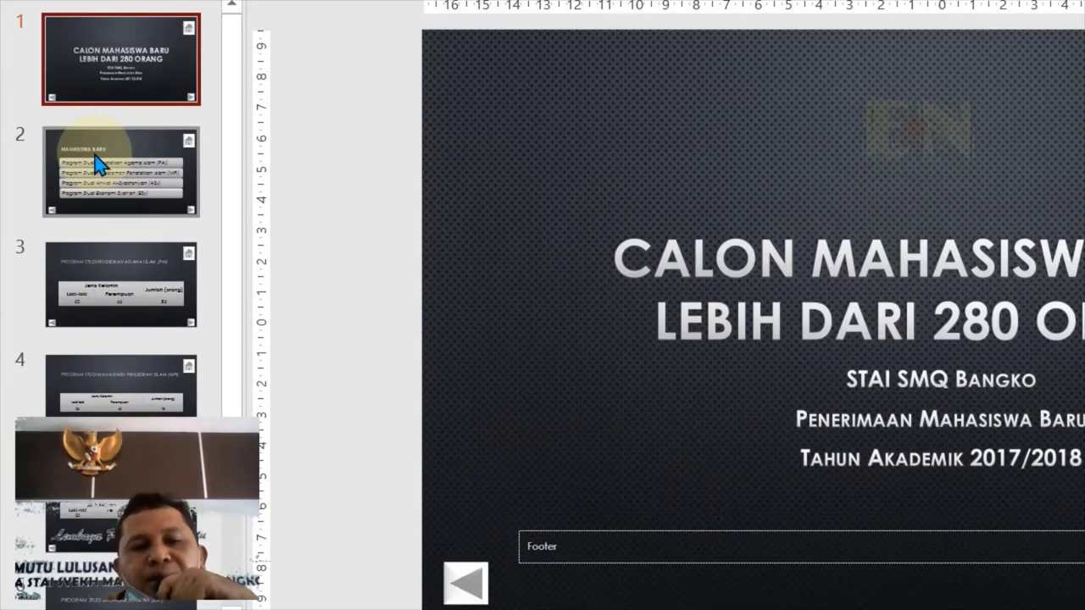
right_click(114, 198)
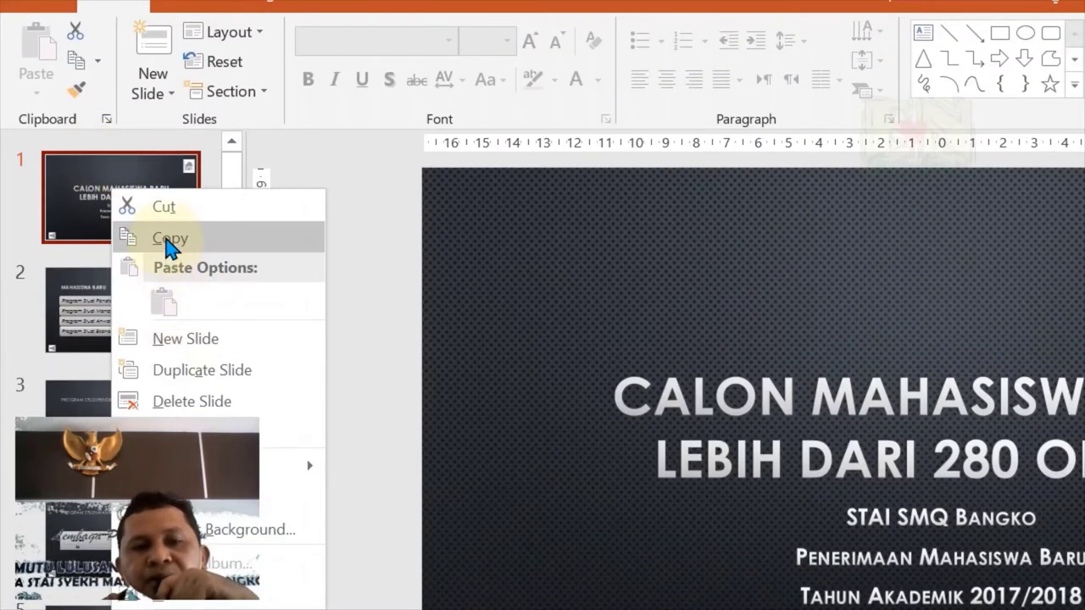
left_click(166, 241)
mouse_move(219, 585)
left_click(339, 491)
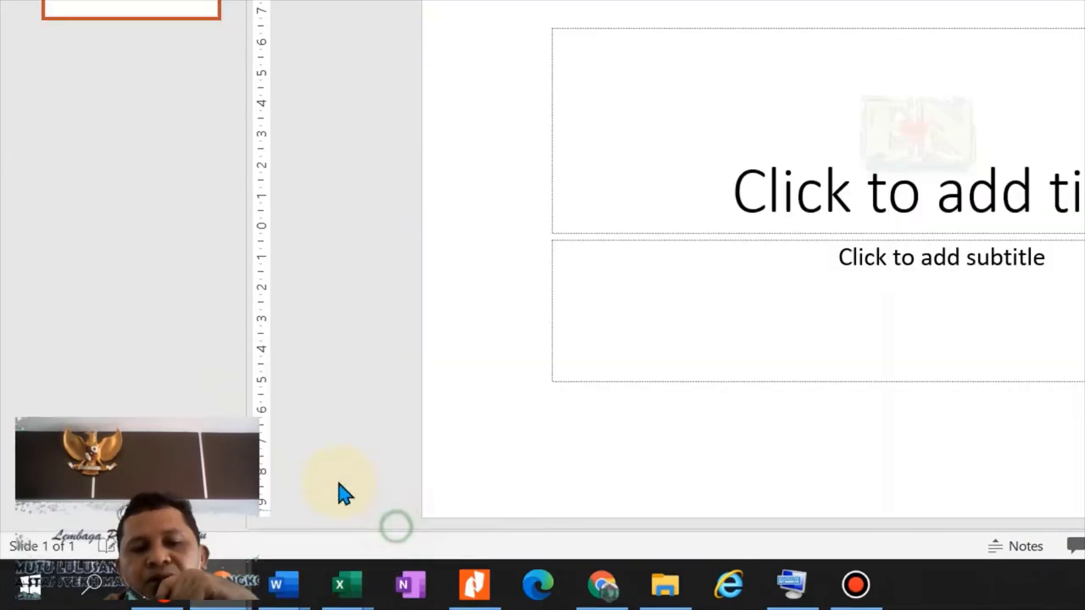
right_click(131, 163)
left_click(192, 269)
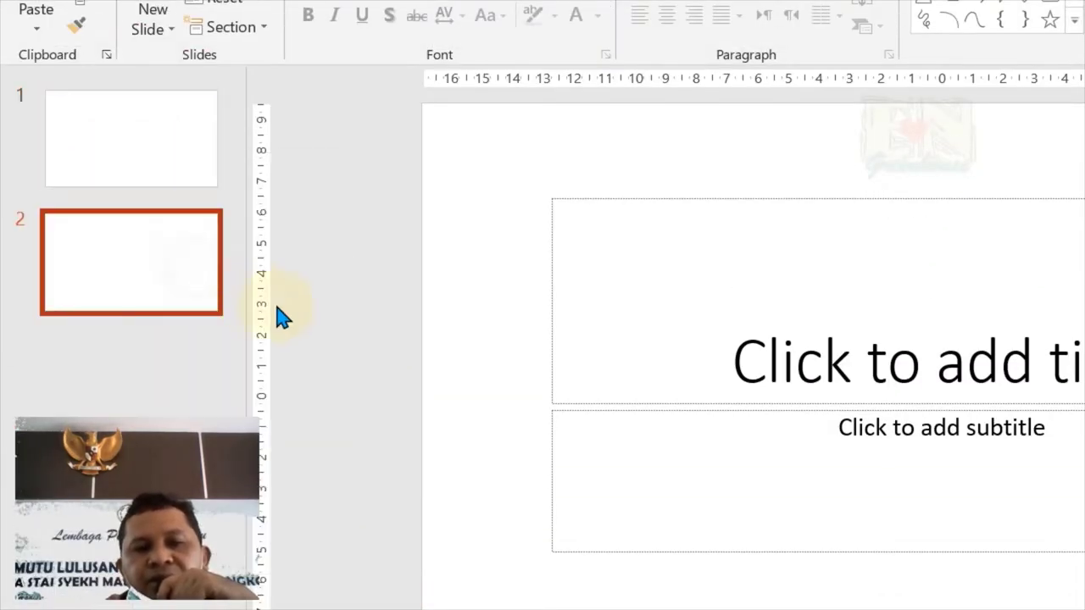
left_click(141, 155)
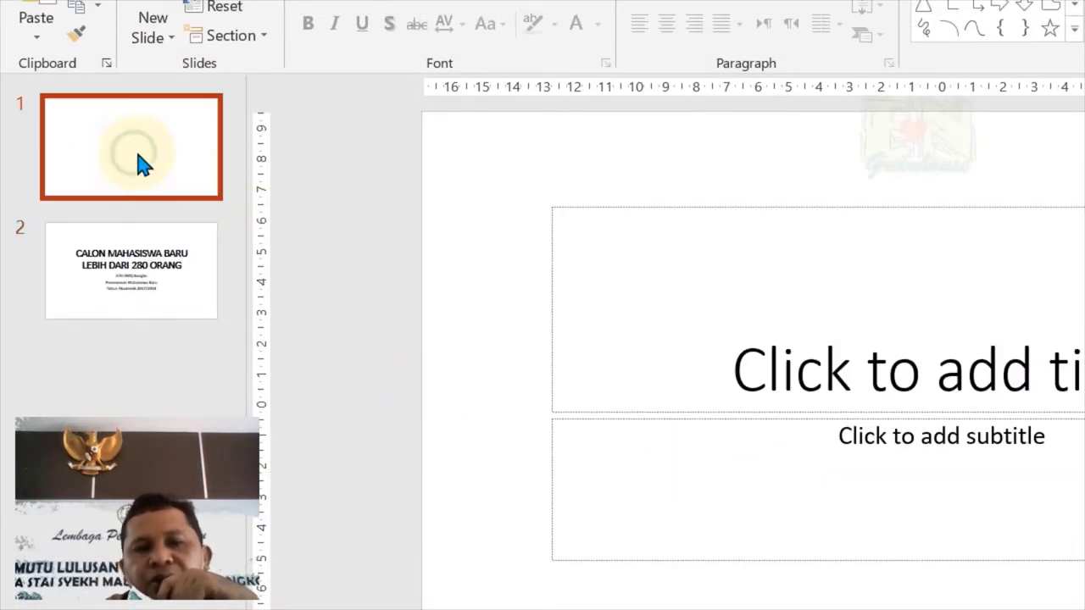
key("Delete")
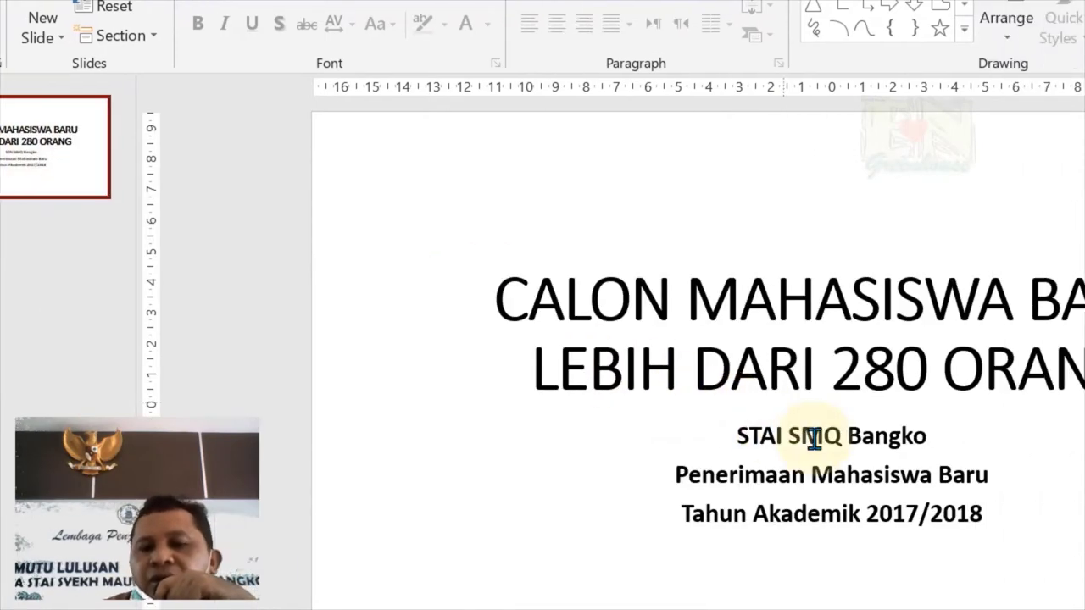
left_click(920, 435)
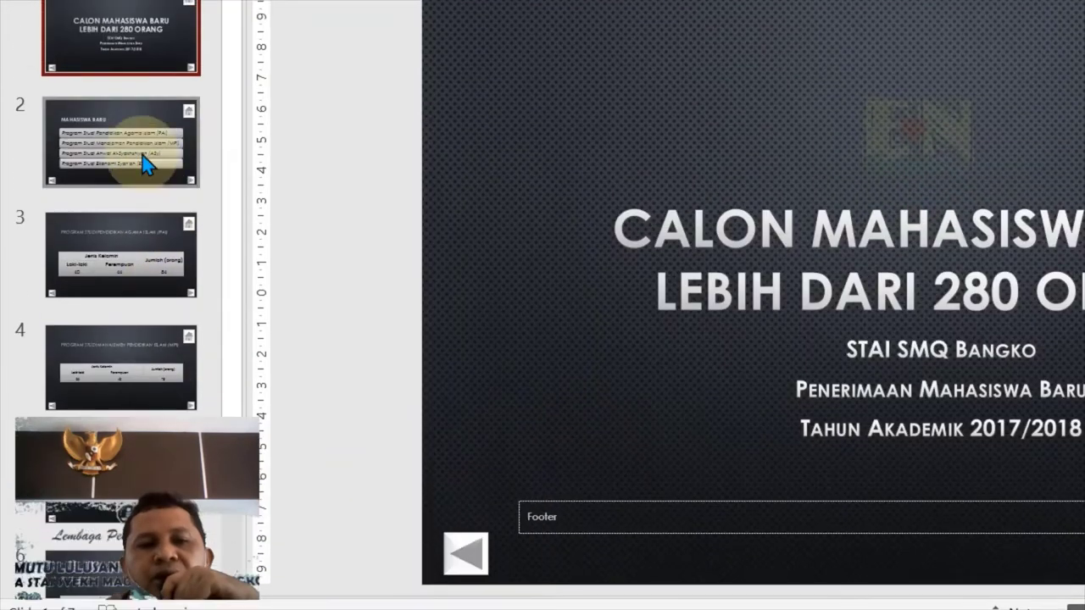
Copy slides 2–7 of the admissions deck and paste them after the title slide
left_click(133, 163)
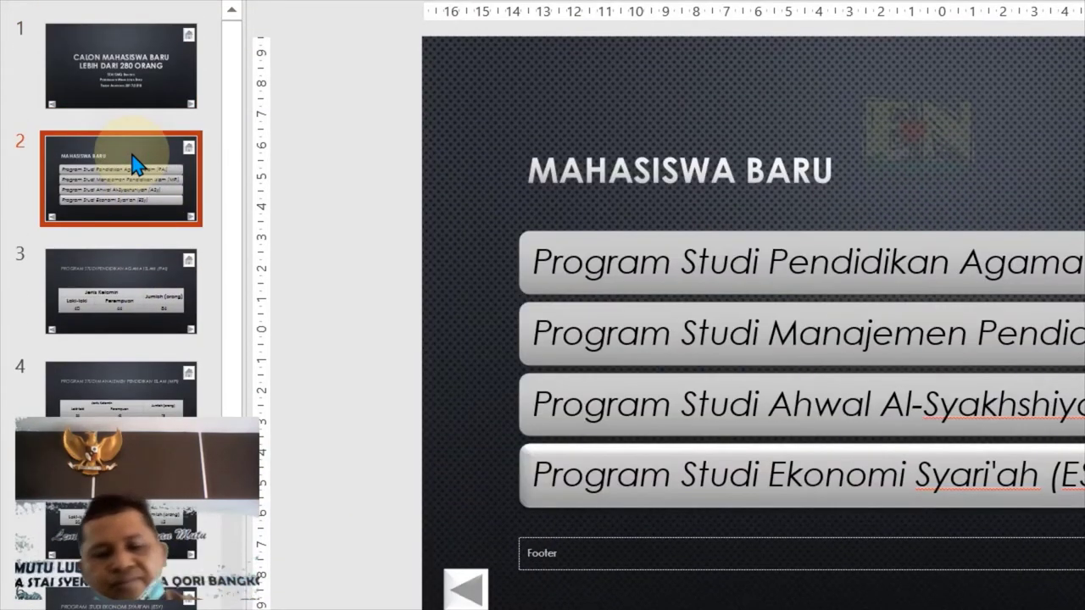
scroll(136, 182, "down", 3)
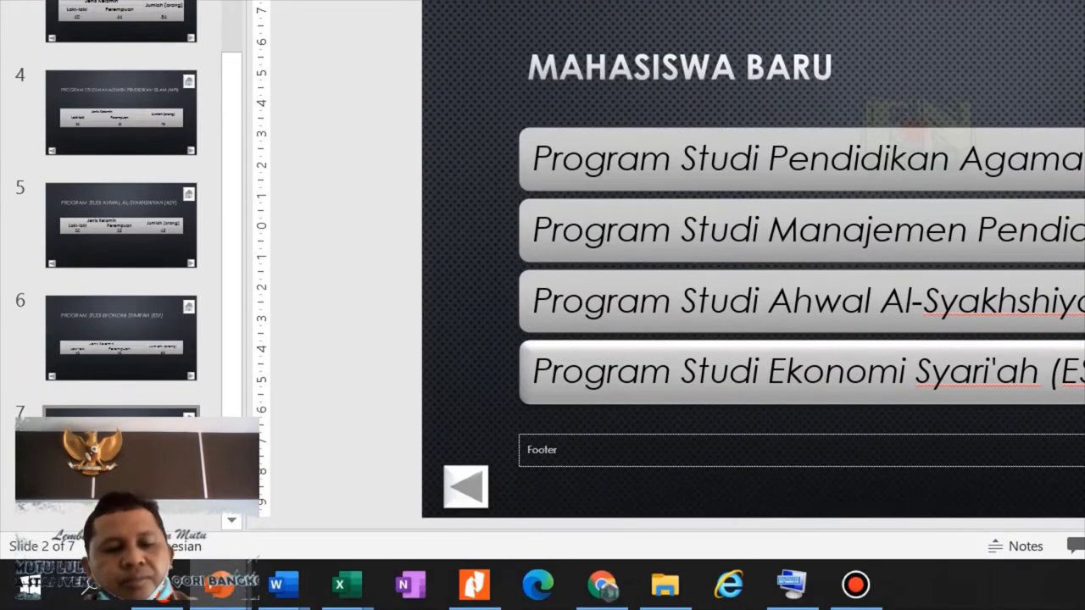
key("ctrl+a")
right_click(112, 3)
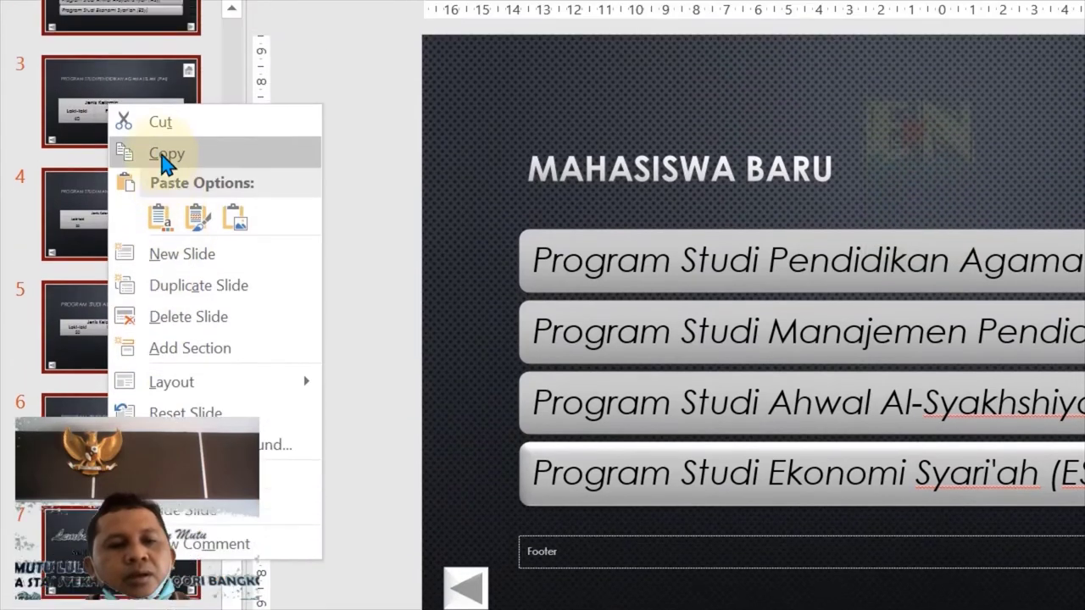
left_click(158, 187)
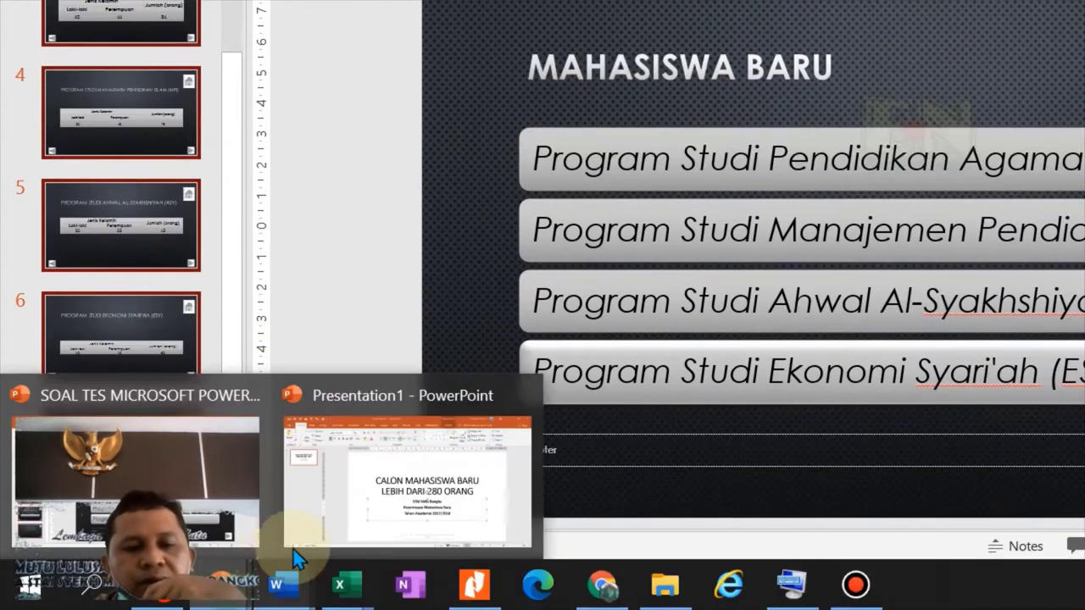
left_click(316, 442)
right_click(141, 186)
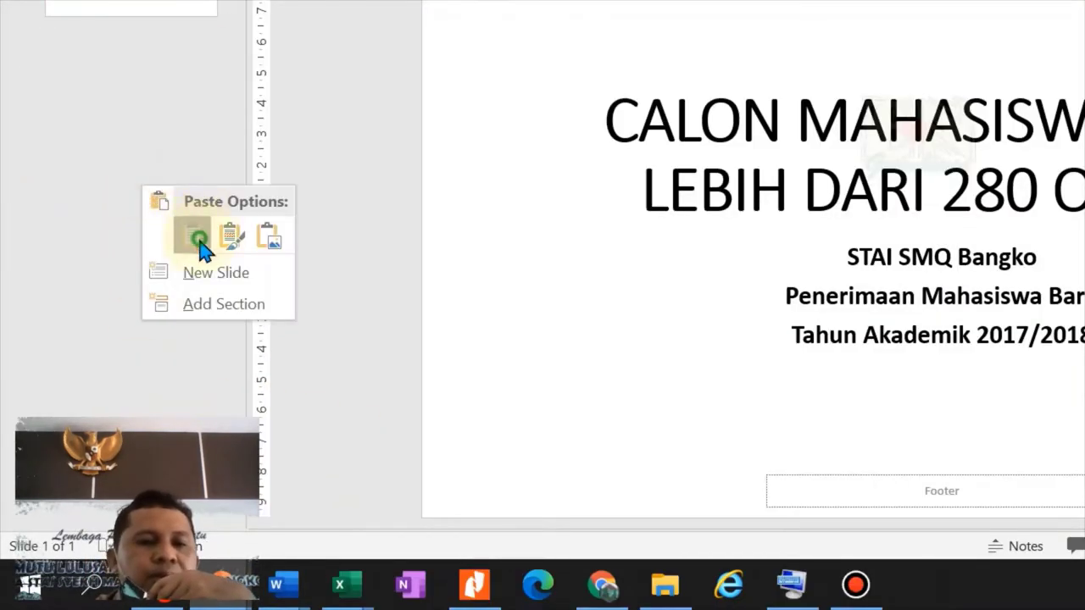
left_click(200, 241)
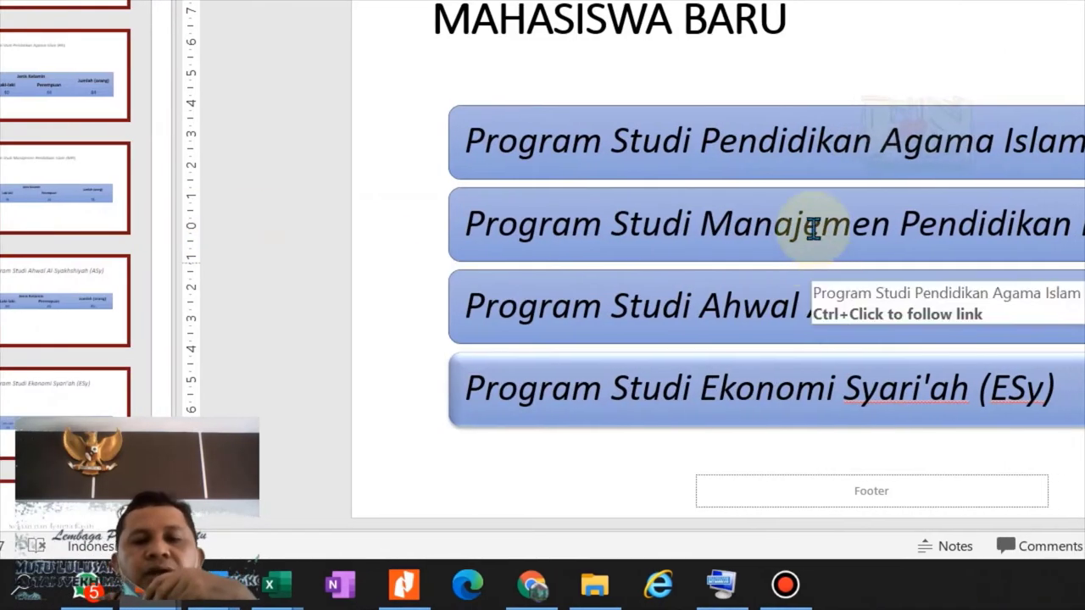
Follow the PAI link in Reading View to its 84 orang gender table, then return to slide 1
left_click(803, 149)
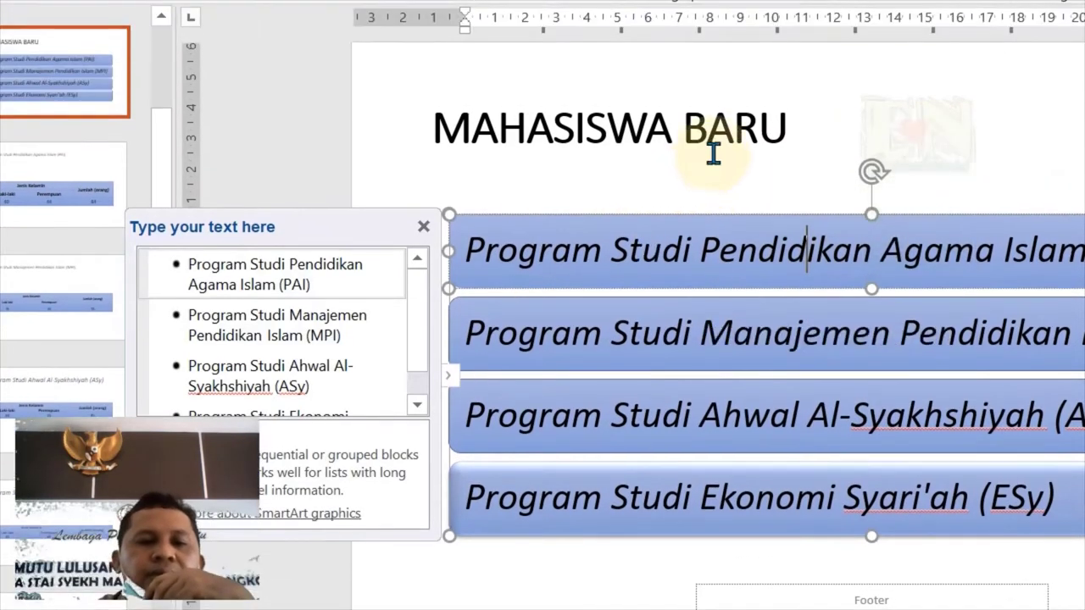
left_click(706, 59)
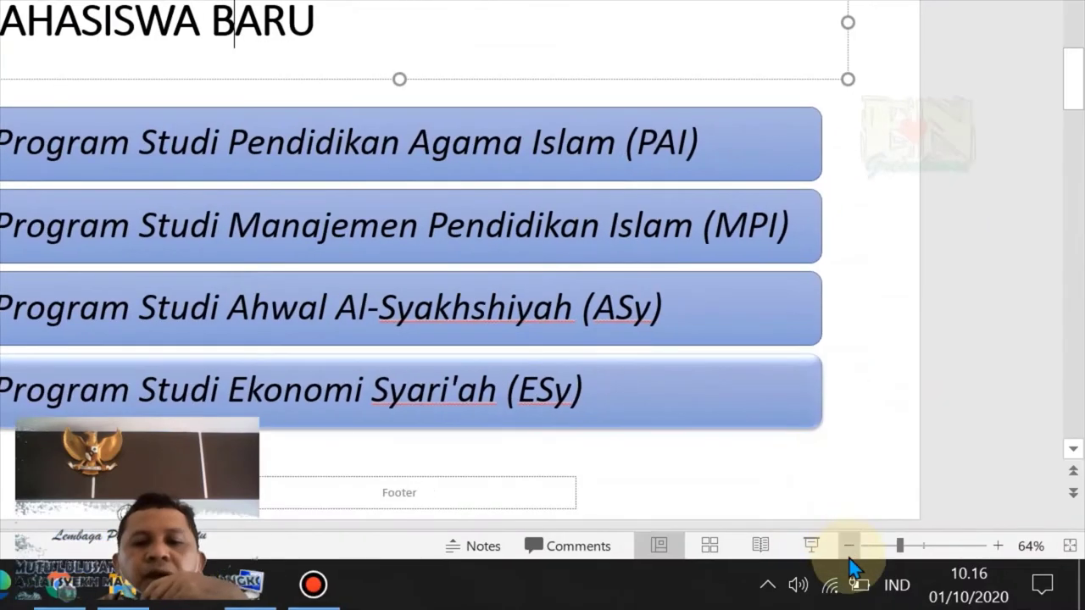
left_click(760, 546)
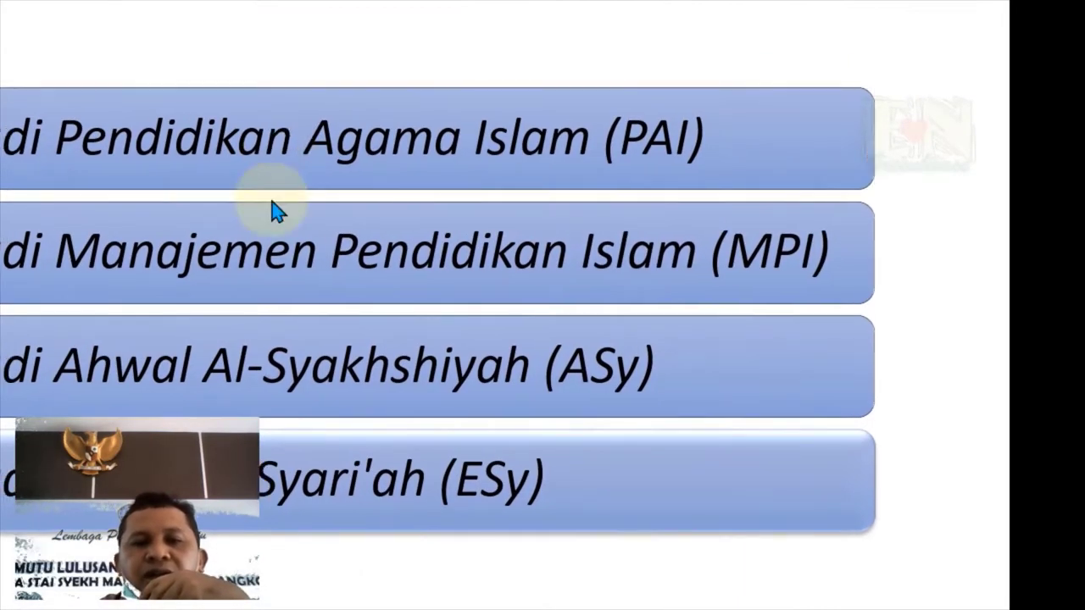
left_click(275, 212)
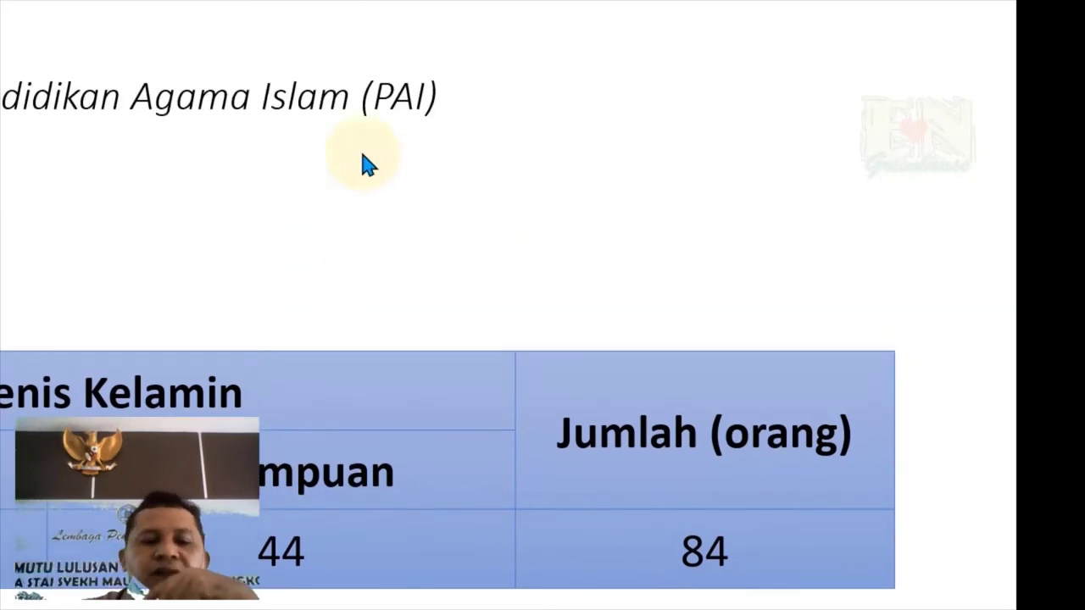
key("Escape")
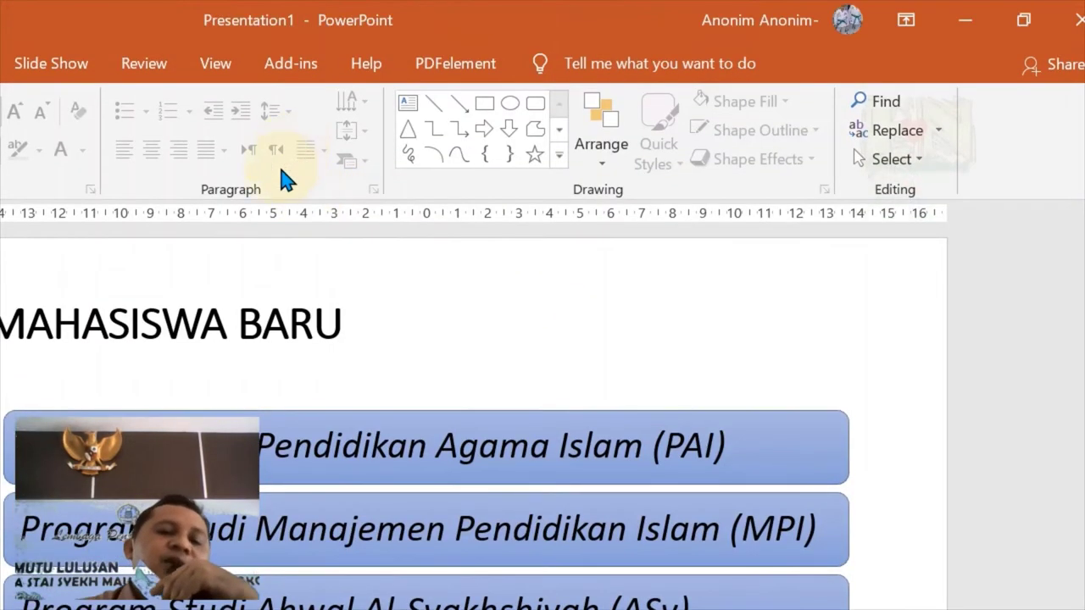
key("Page_Up")
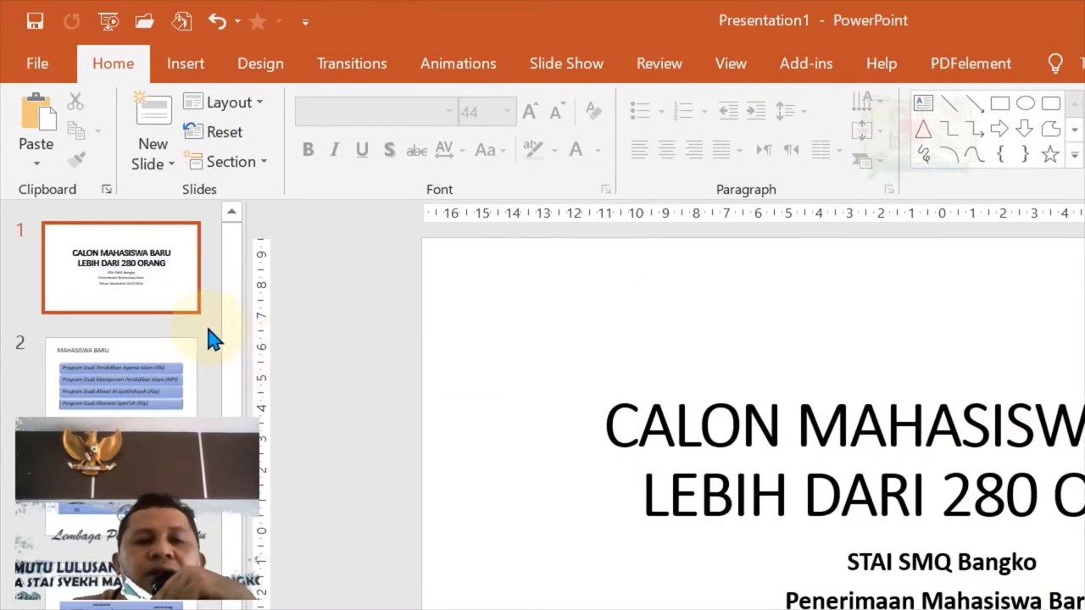
Display slide 2, MAHASISWA BARU with its four study programmes, in the editor
left_click(148, 386)
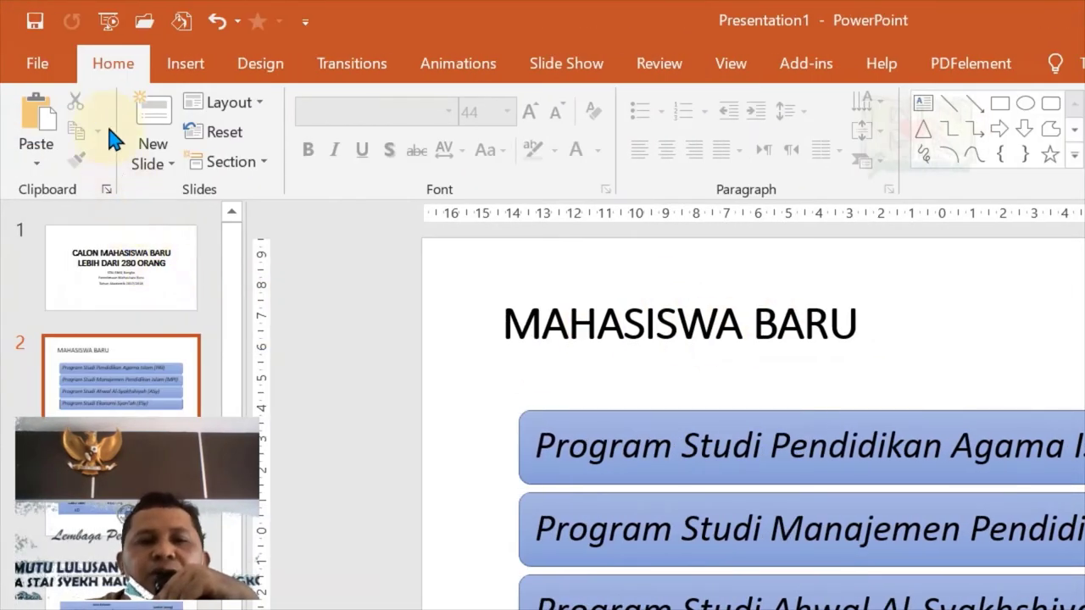
left_click(39, 66)
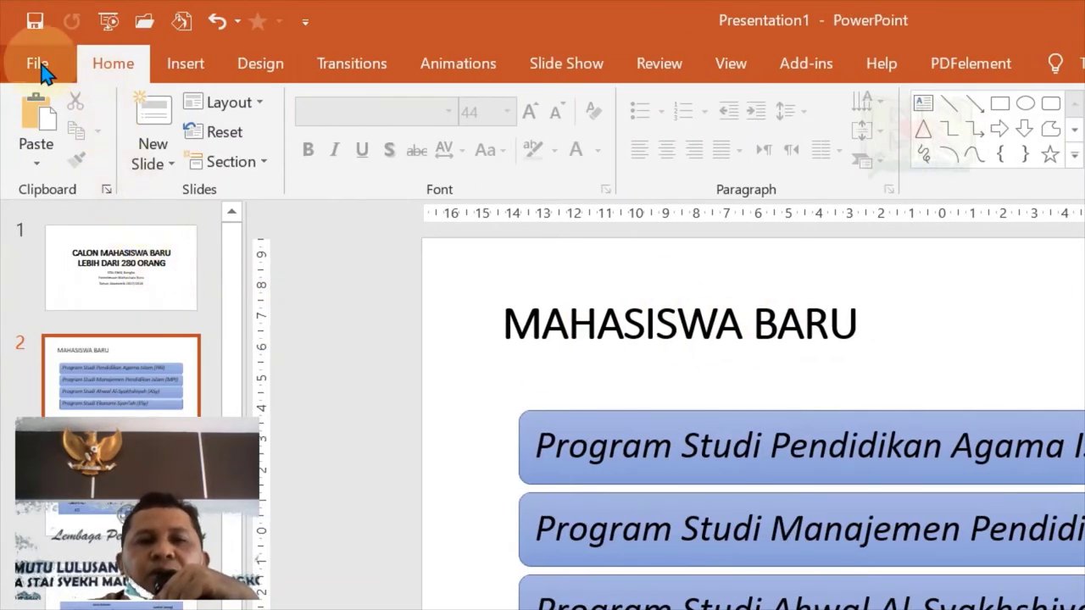
left_click(188, 64)
Draw a Home action button at the top right of the MAHASISWA BARU slide
left_click(399, 153)
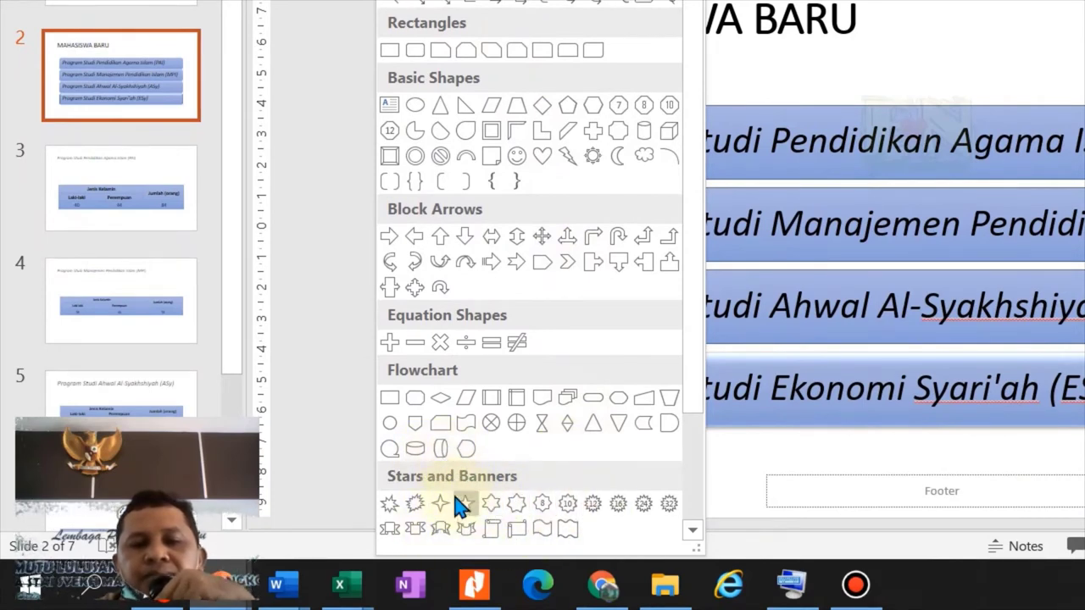
scroll(573, 360, "down", 3)
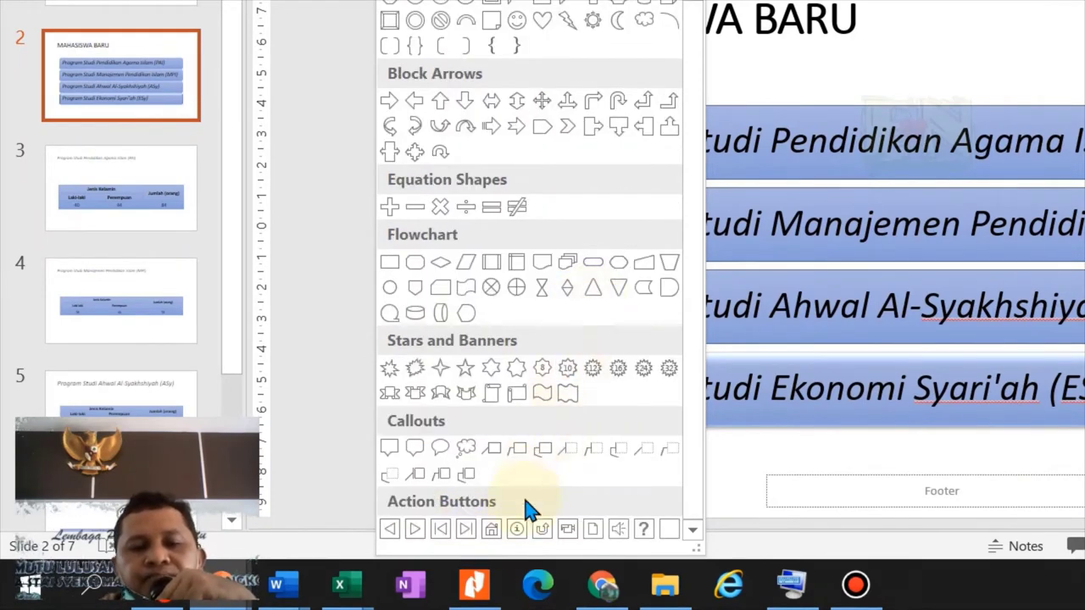
left_click(492, 529)
left_click_drag(725, 200, 835, 301)
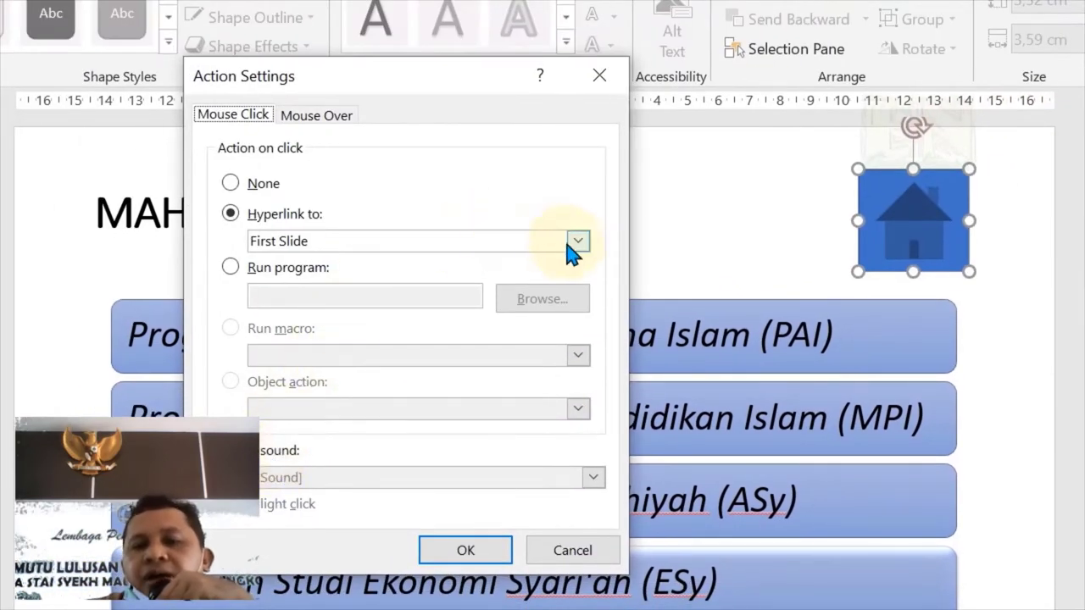
Hyperlink the Home button to the MAHASISWA BARU slide
left_click(577, 243)
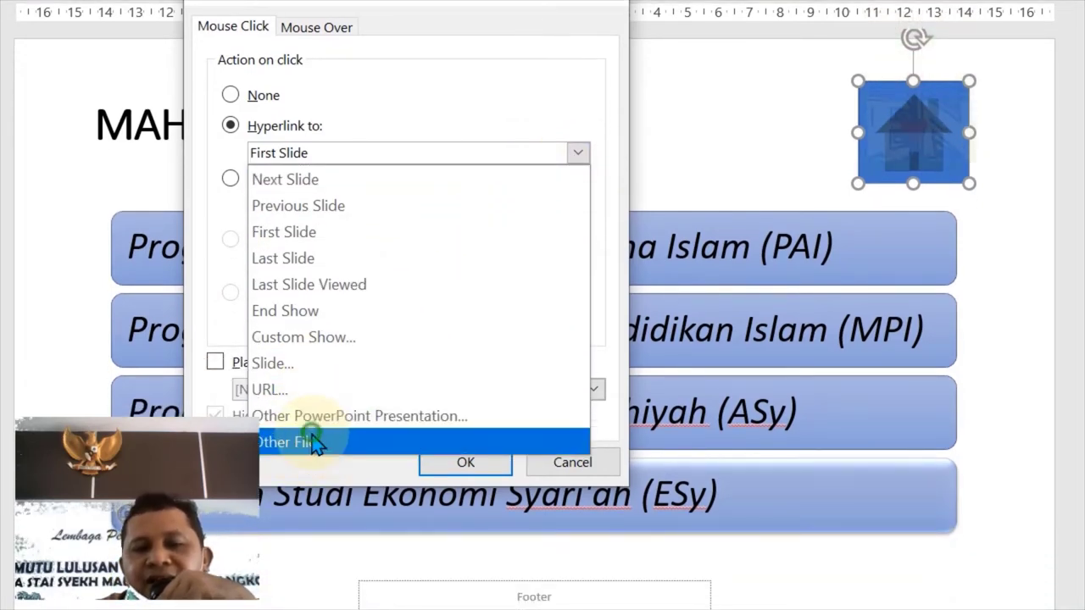
left_click(314, 442)
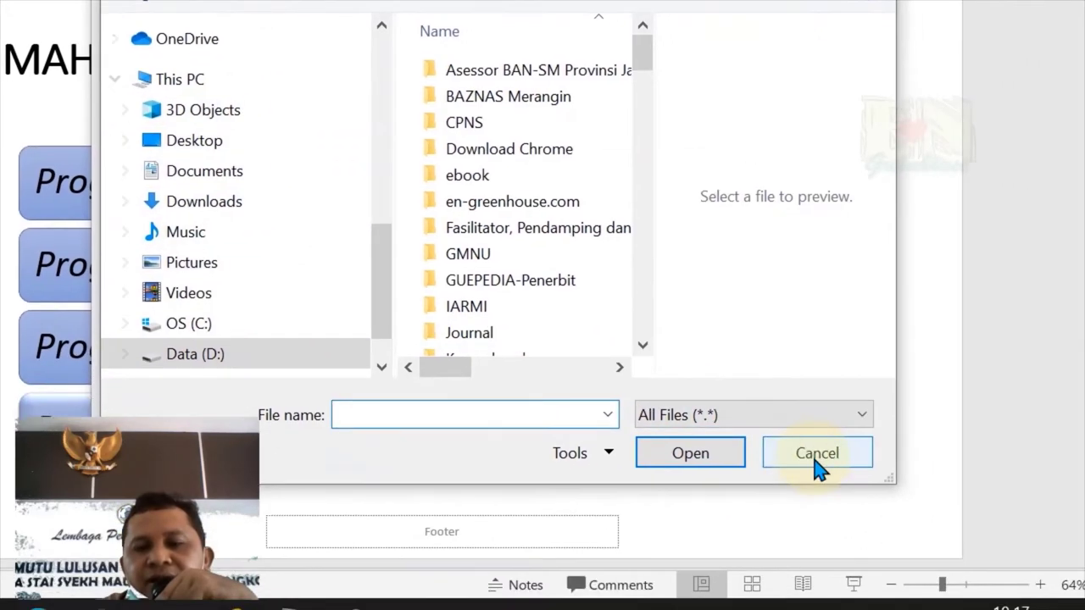
left_click(907, 520)
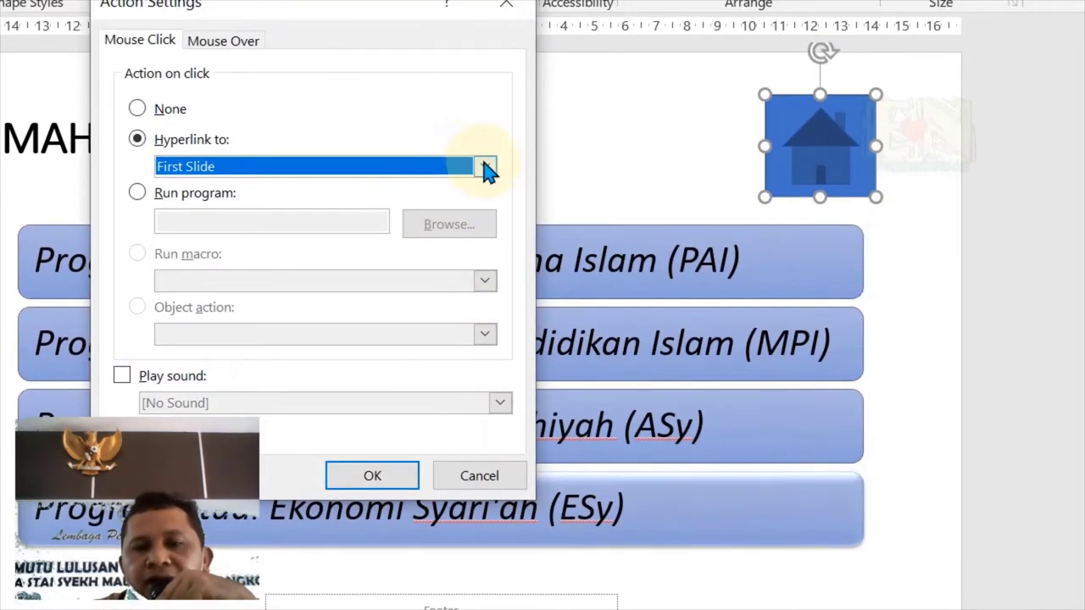
left_click(484, 170)
left_click(274, 392)
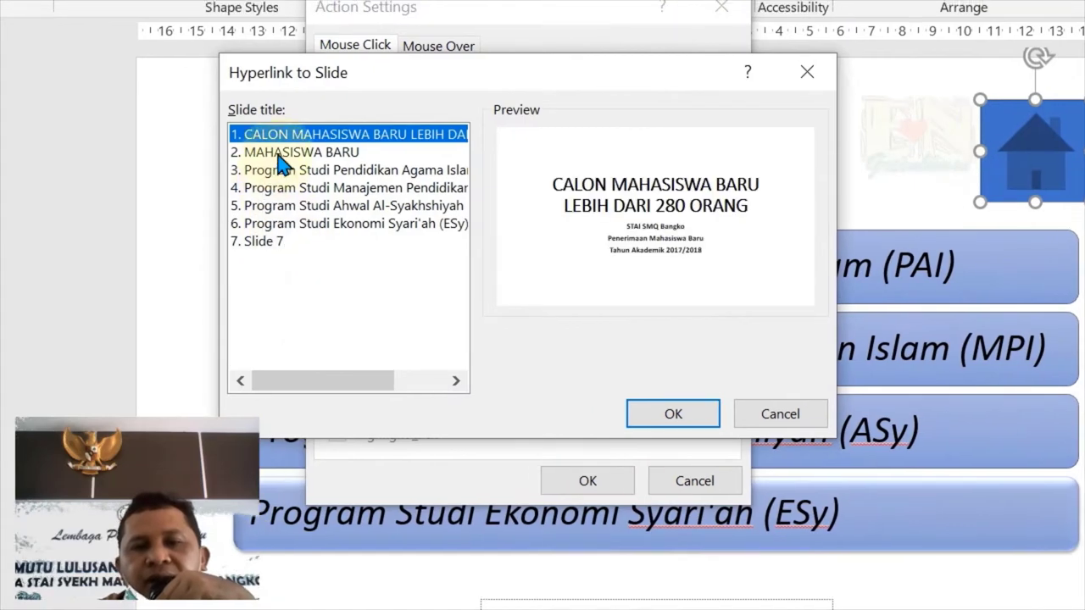
left_click(284, 154)
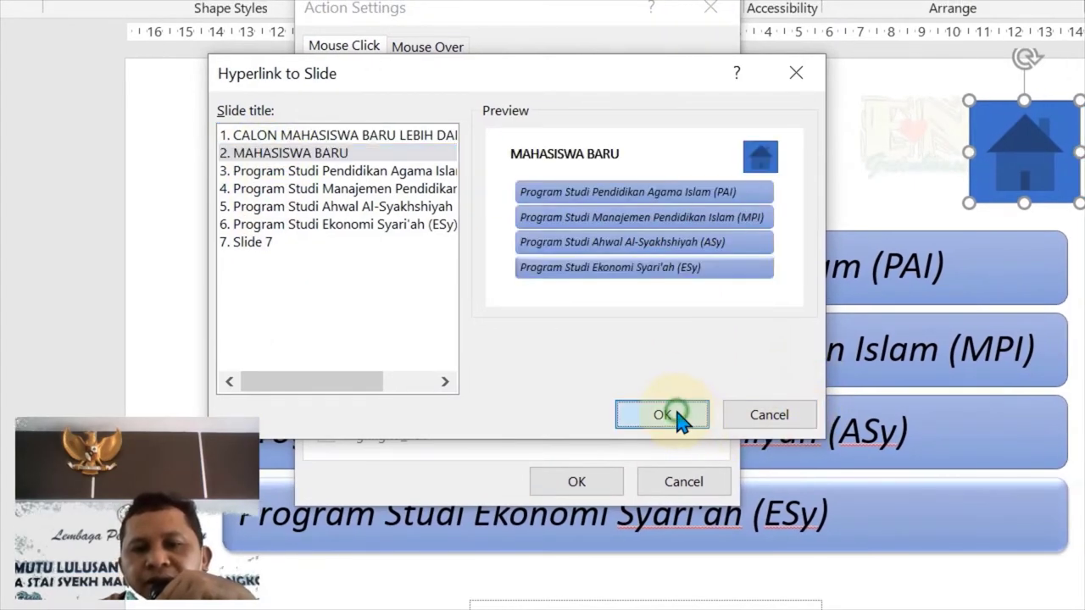
left_click(678, 416)
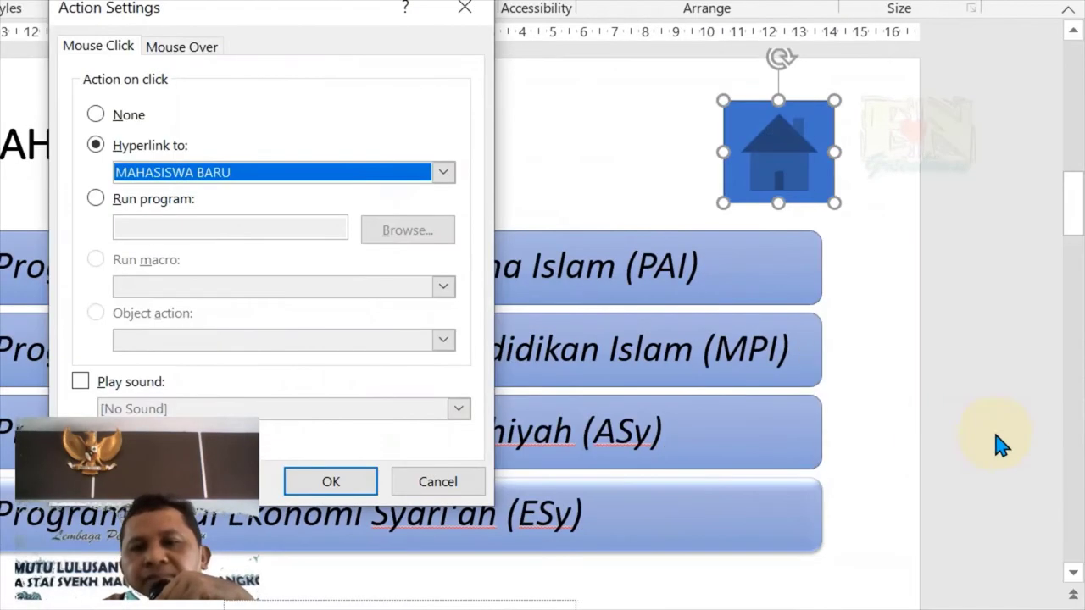
left_click(331, 422)
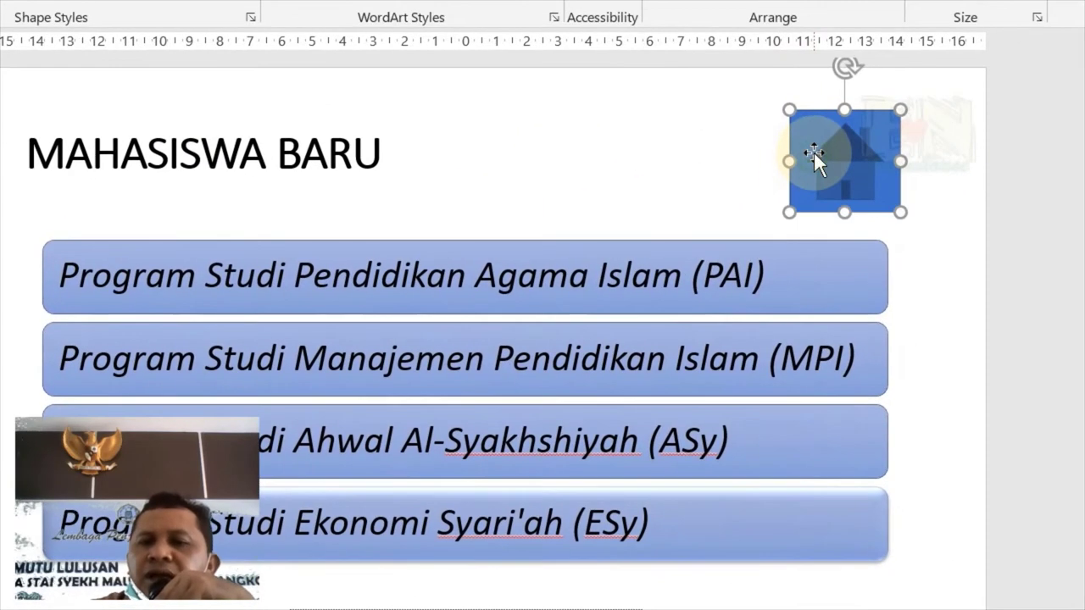
right_click(819, 161)
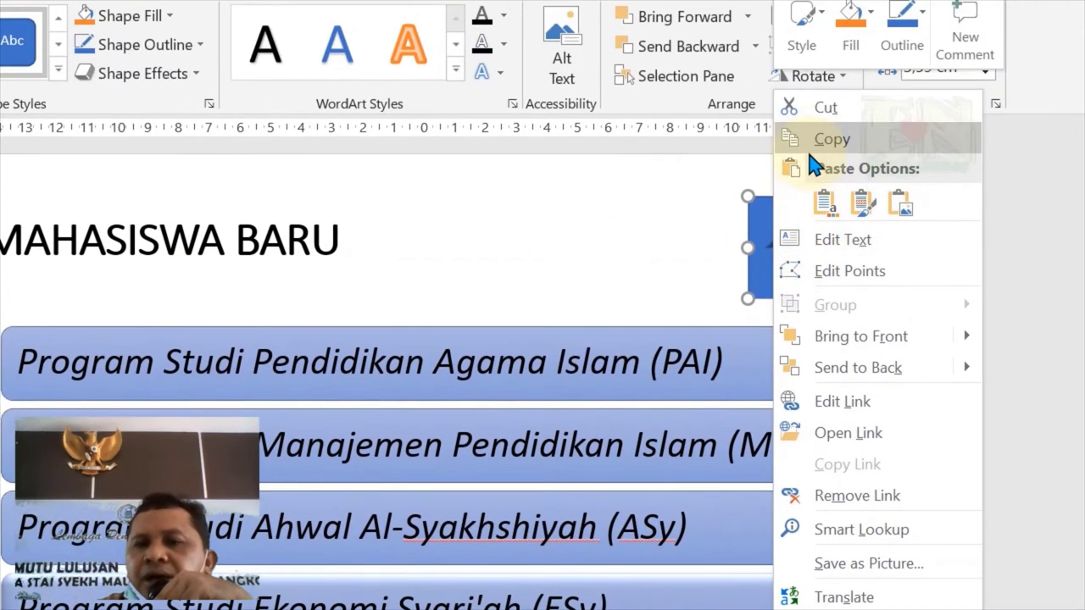
left_click(767, 127)
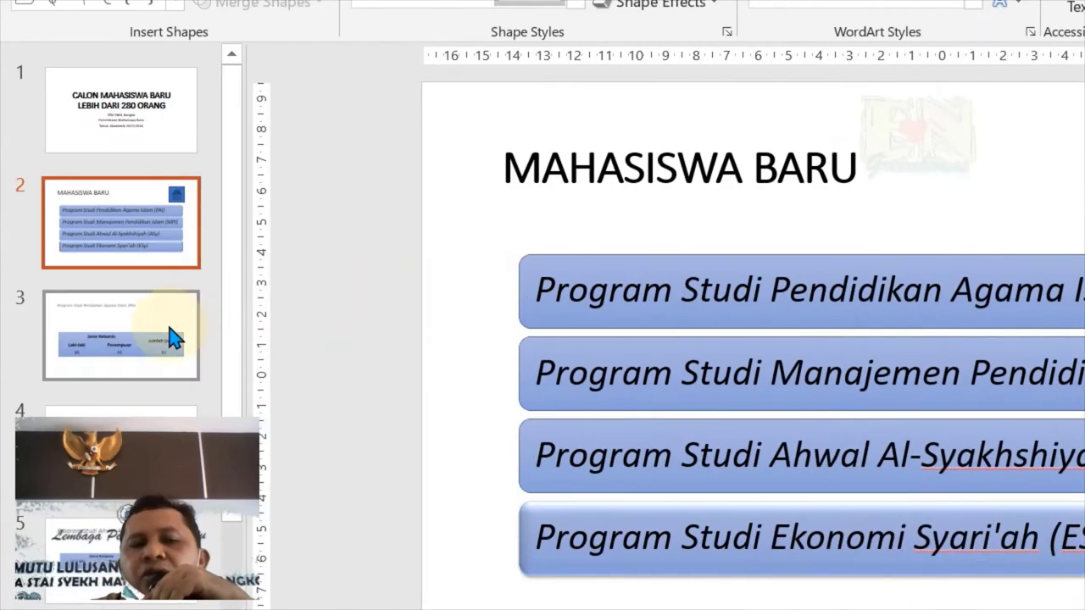
left_click(161, 318)
scroll(119, 339, "down", 2)
scroll(119, 339, "down", 2)
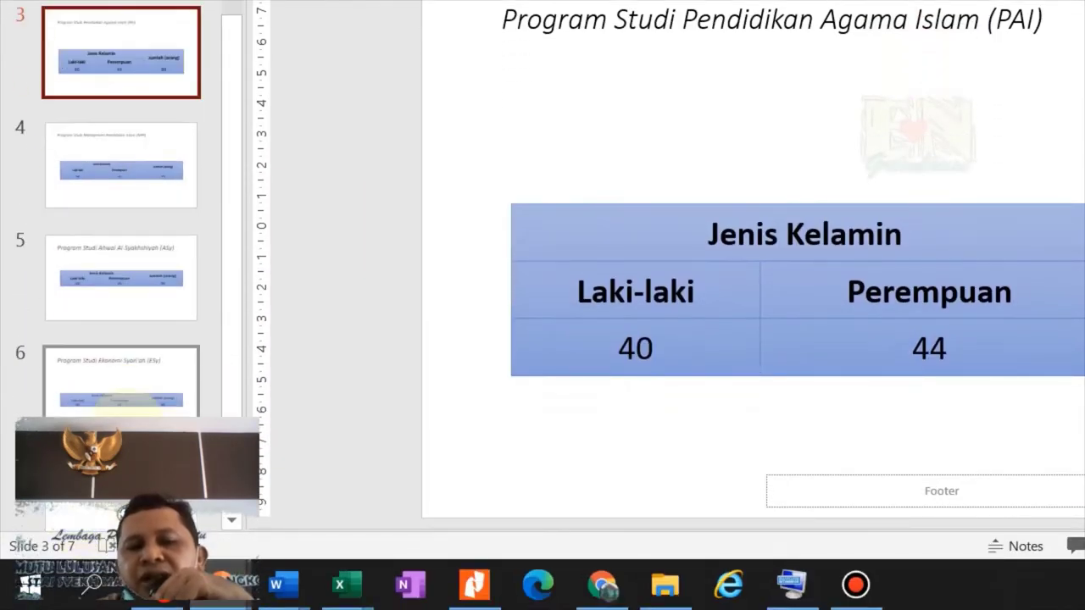
scroll(118, 297, "up", 2)
left_click(121, 84)
left_click(182, 280)
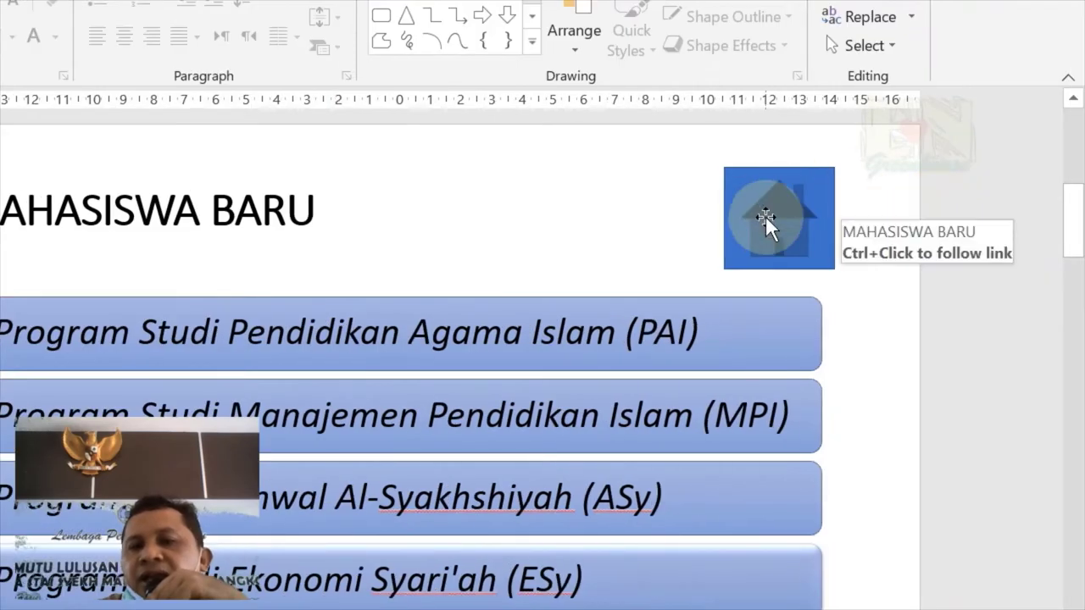
left_click(765, 217)
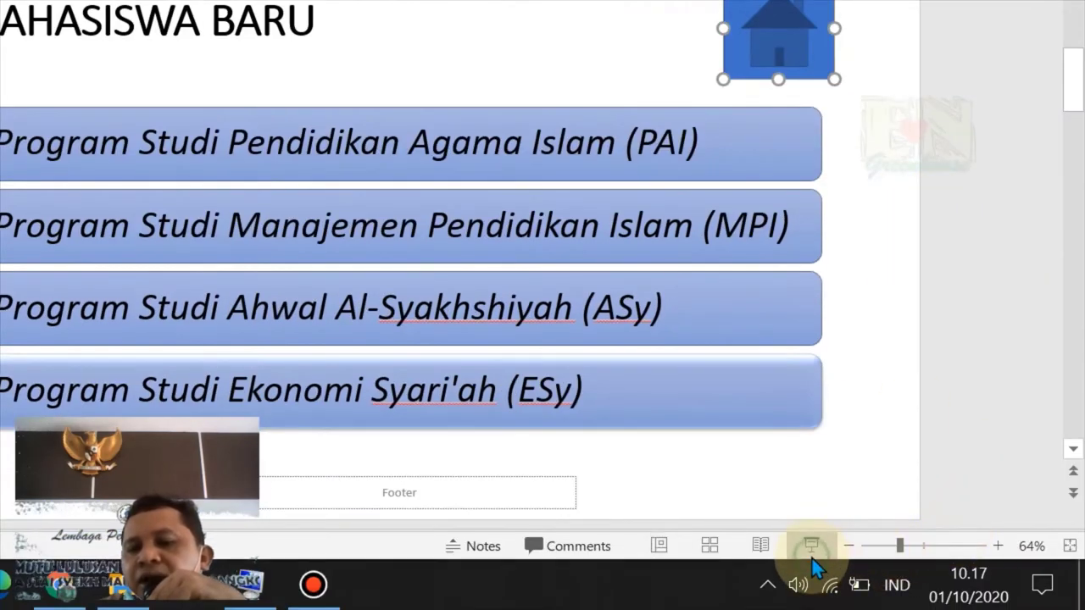
left_click(813, 550)
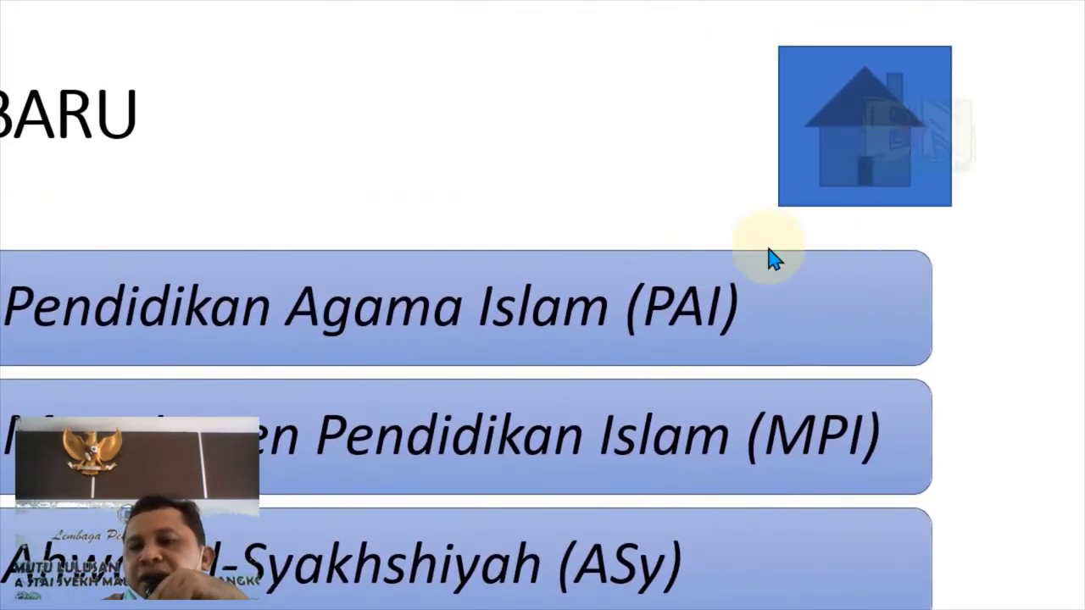
Paste the home button onto the PAI slide and check it returns to the program list
key("Escape")
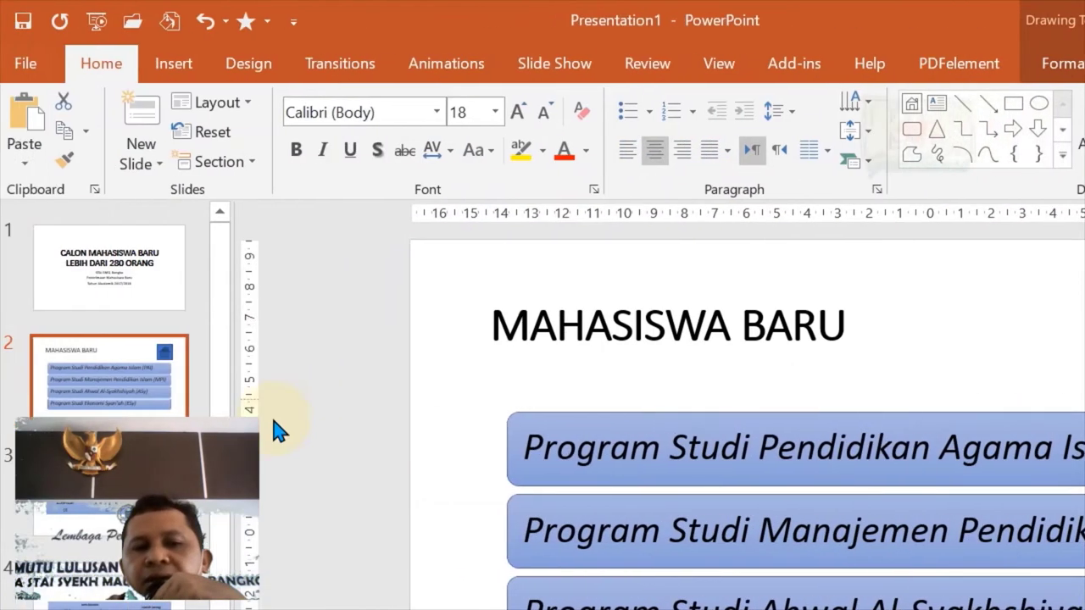
scroll(274, 431, "down", 2)
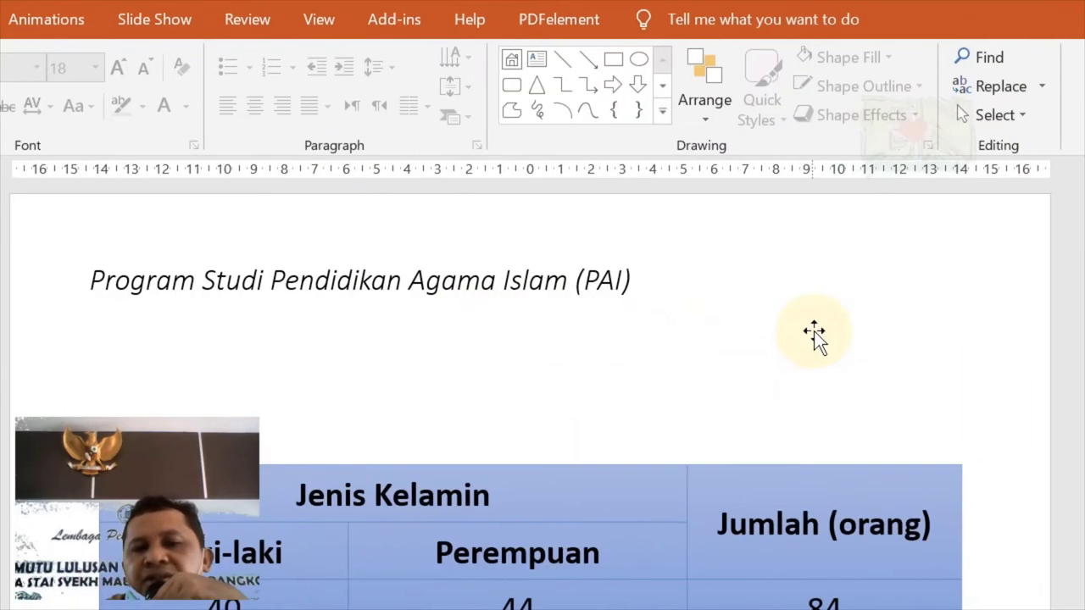
right_click(814, 337)
right_click(1081, 414)
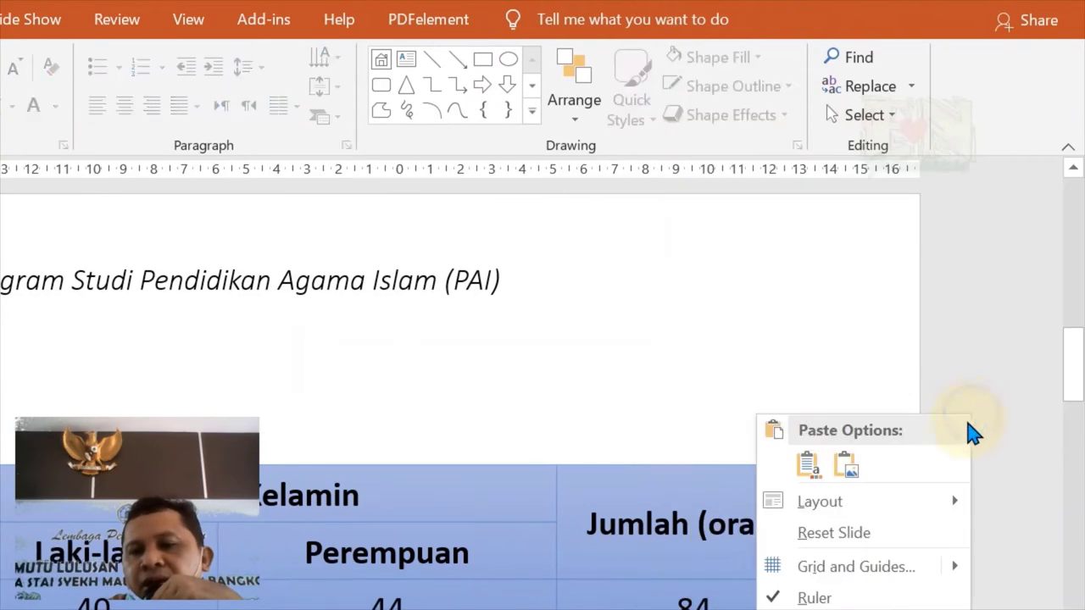
left_click(807, 435)
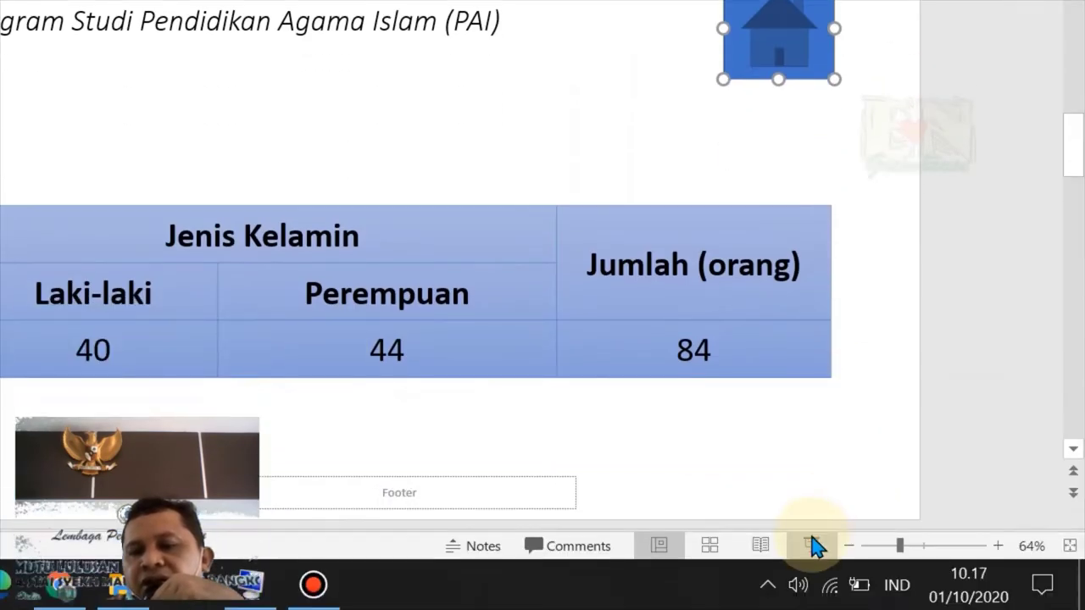
left_click(814, 543)
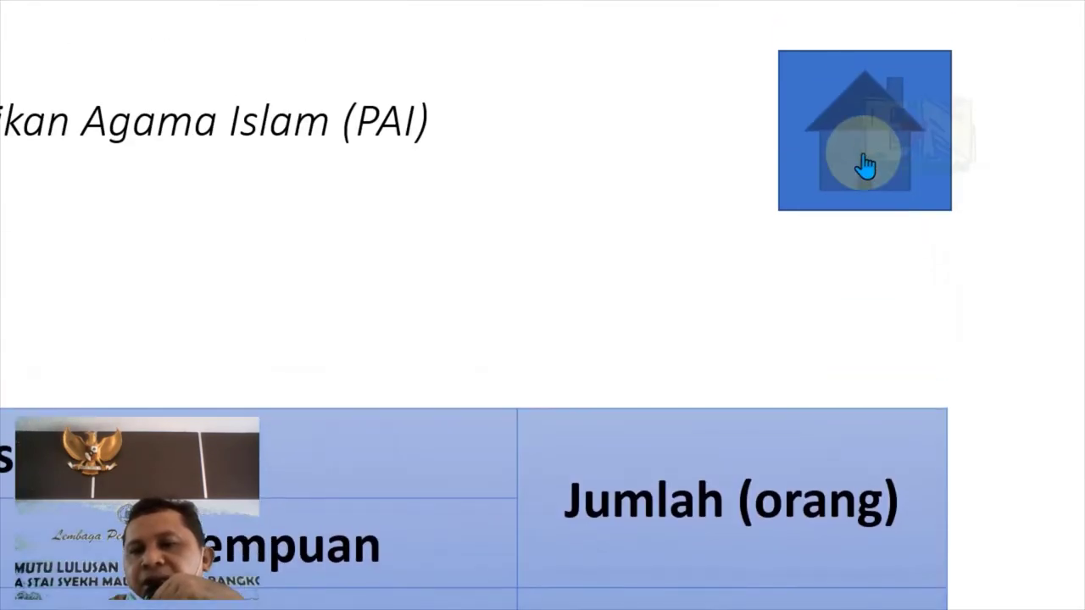
left_click(860, 164)
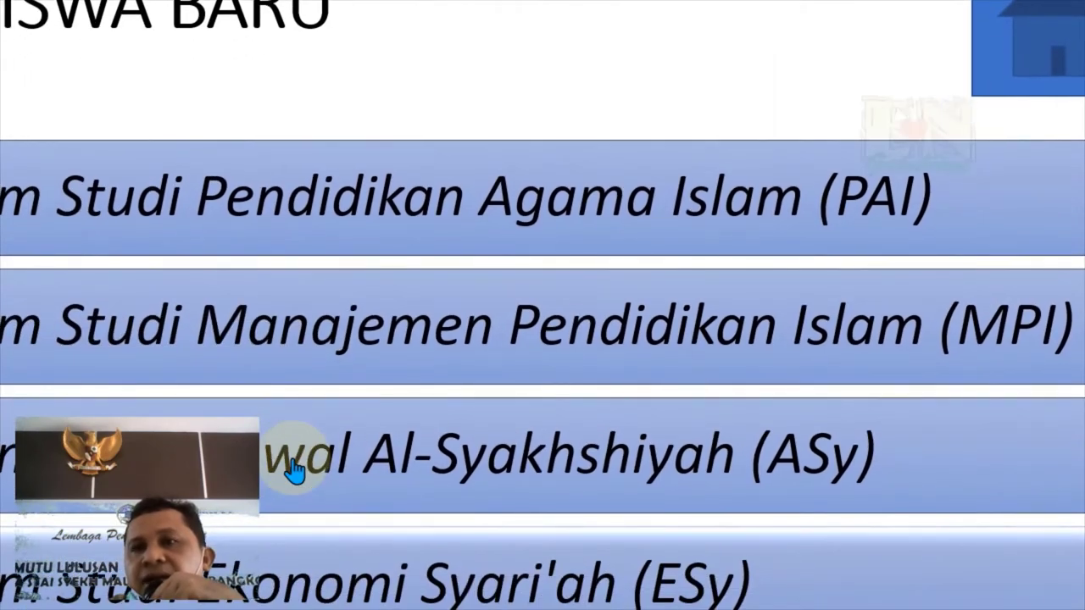
key("Escape")
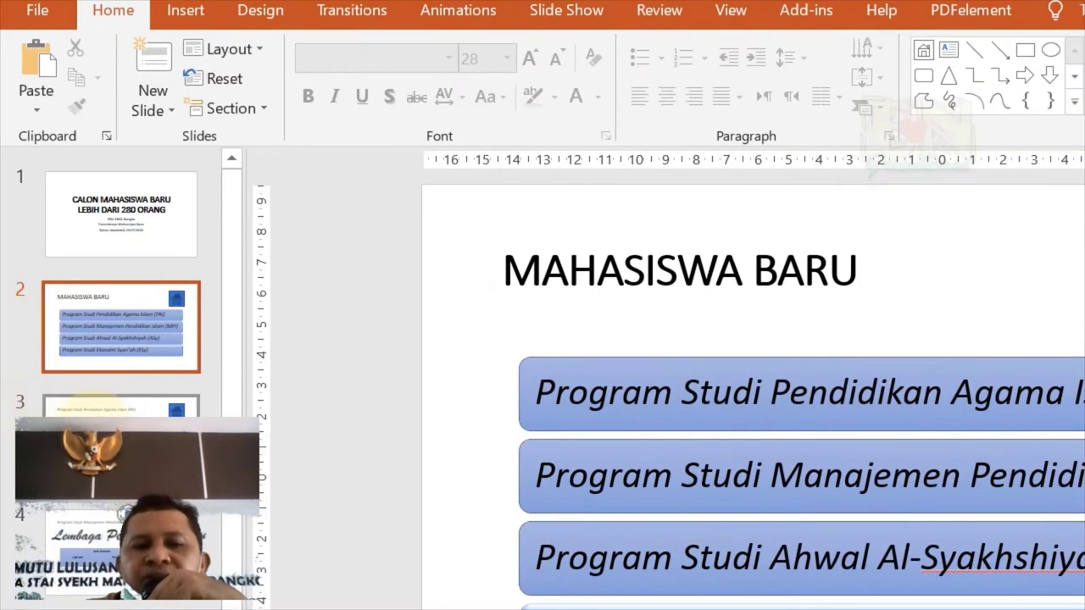
Cut the house-shaped home button from the PAI gender table slide
left_click(95, 405)
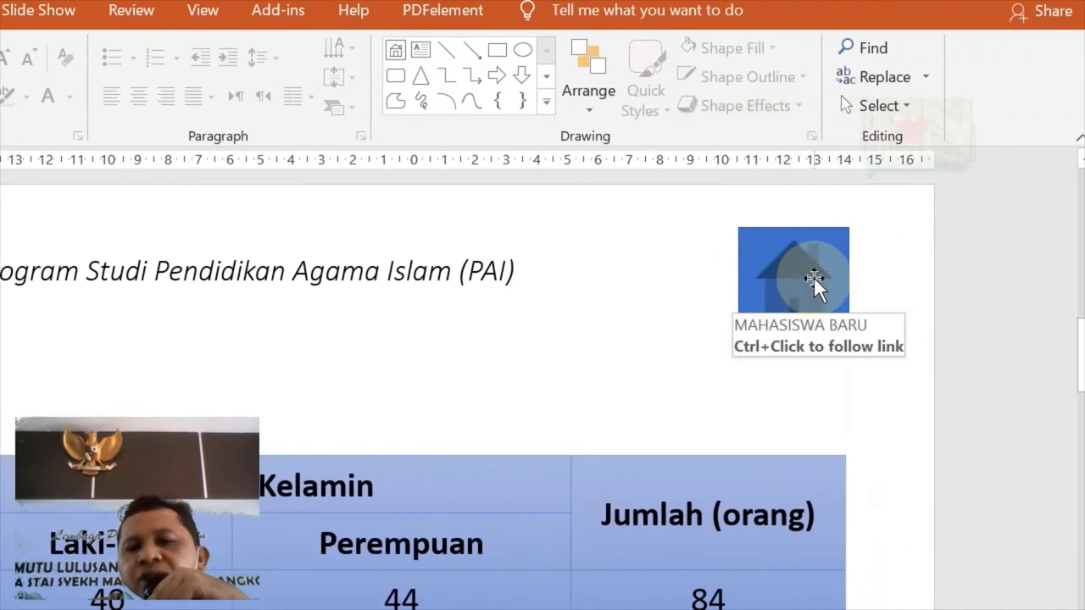
left_click(814, 280)
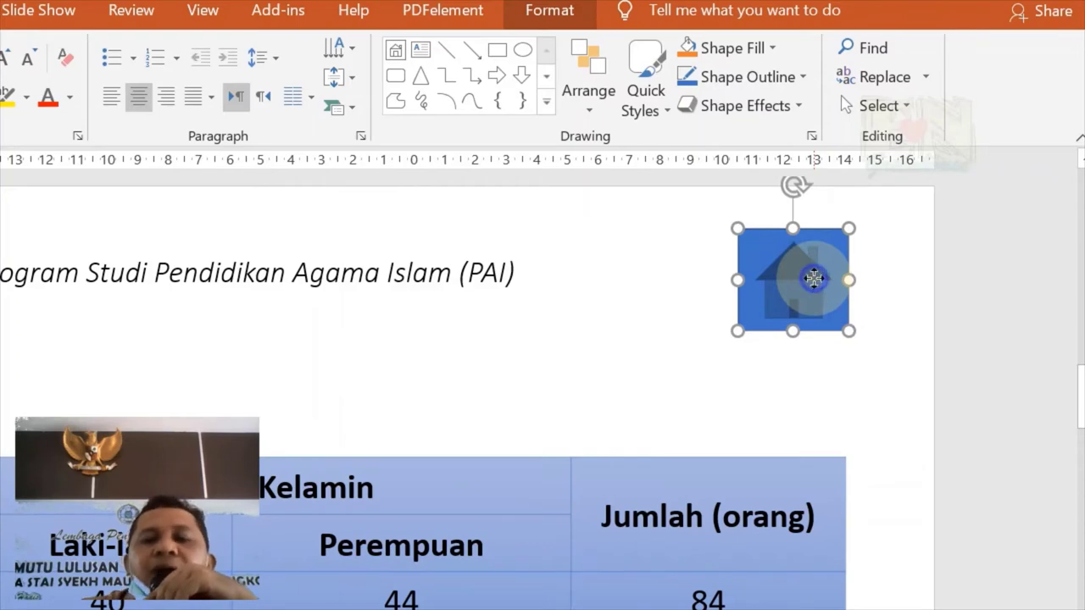
right_click(814, 277)
left_click(850, 196)
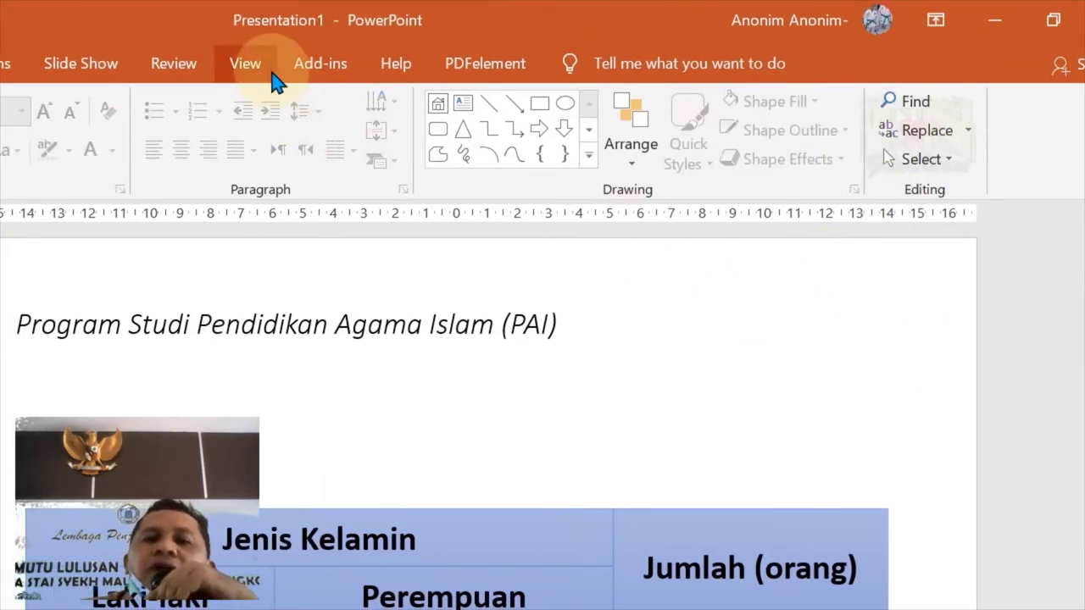
Paste the house Home button onto the slide master as a picture, then close Master View
left_click(273, 72)
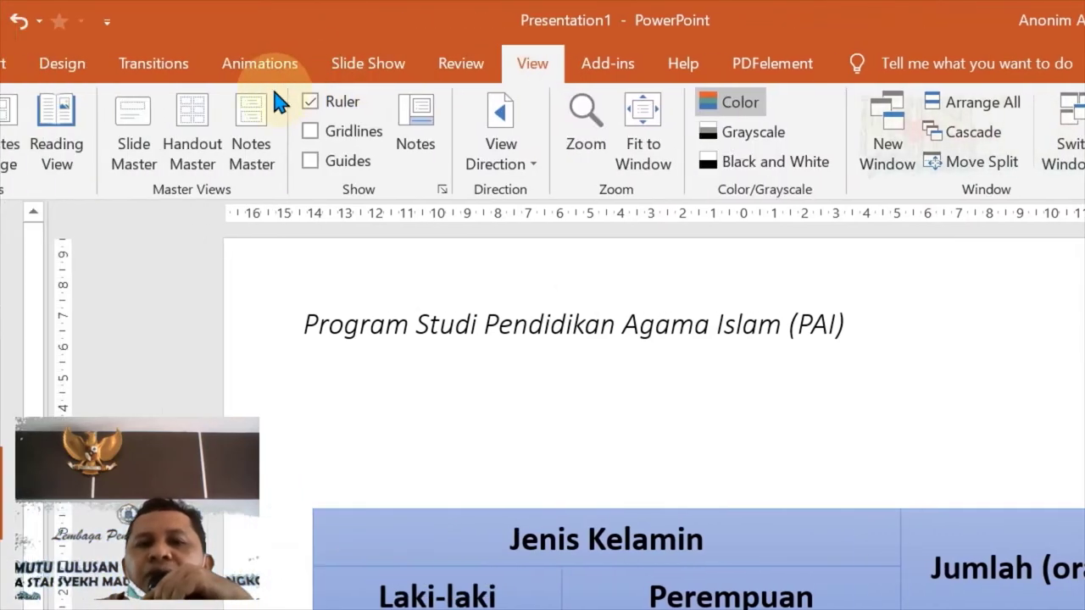
left_click(271, 157)
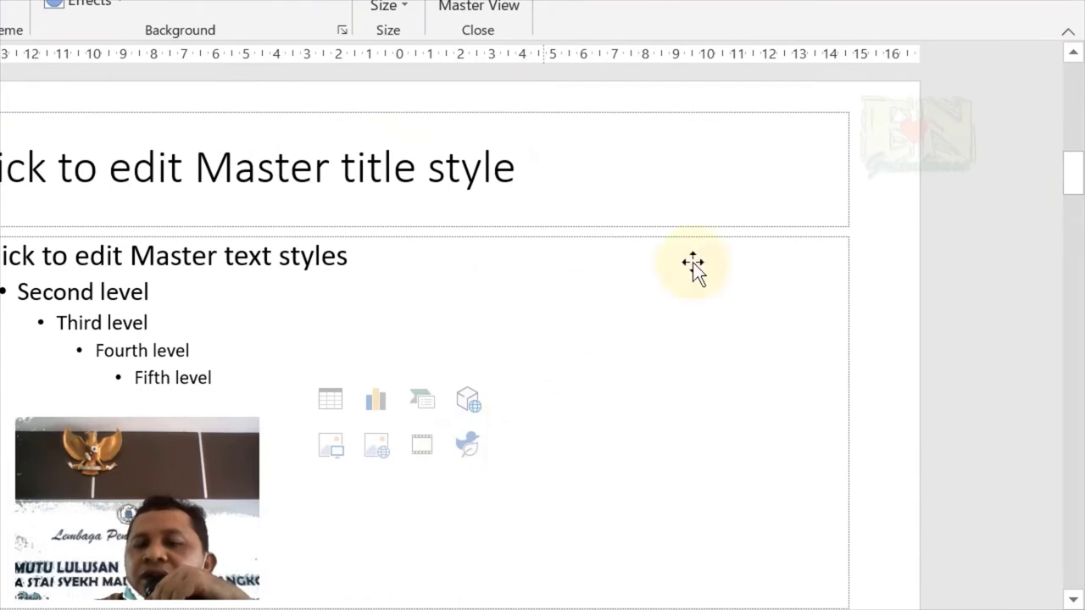
right_click(920, 286)
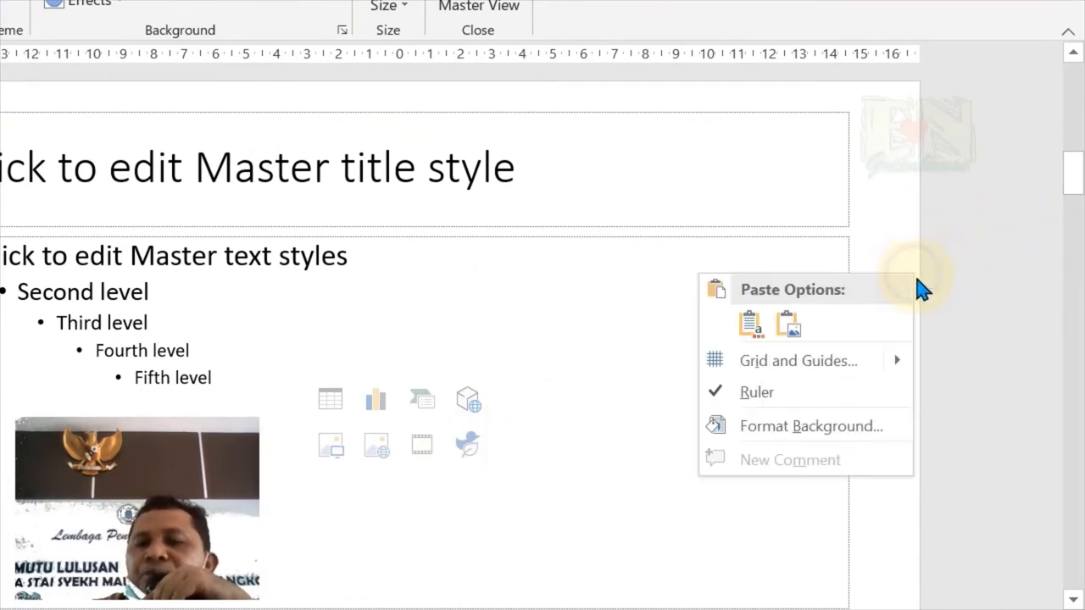
left_click(790, 323)
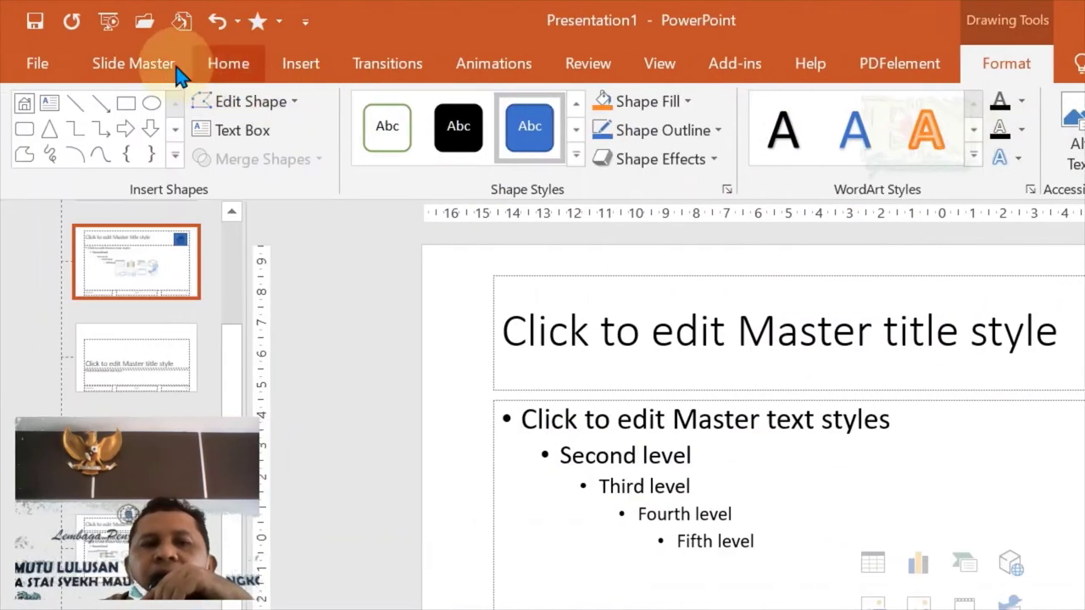
left_click(170, 66)
left_click(886, 132)
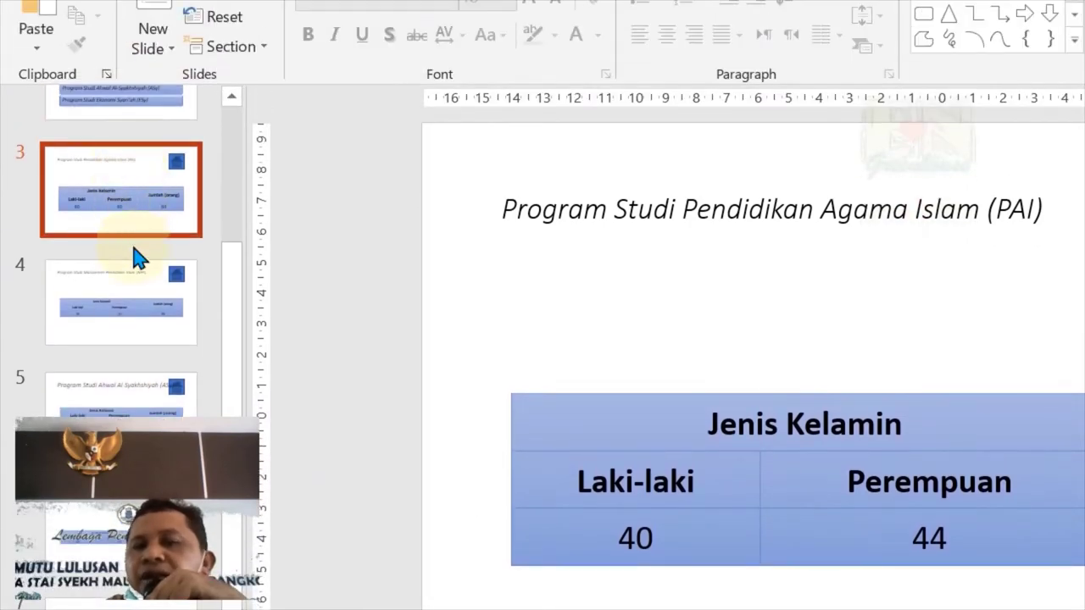
Step through slides 4 and 5 to the Ekonomi Syari'ah slide
left_click(140, 281)
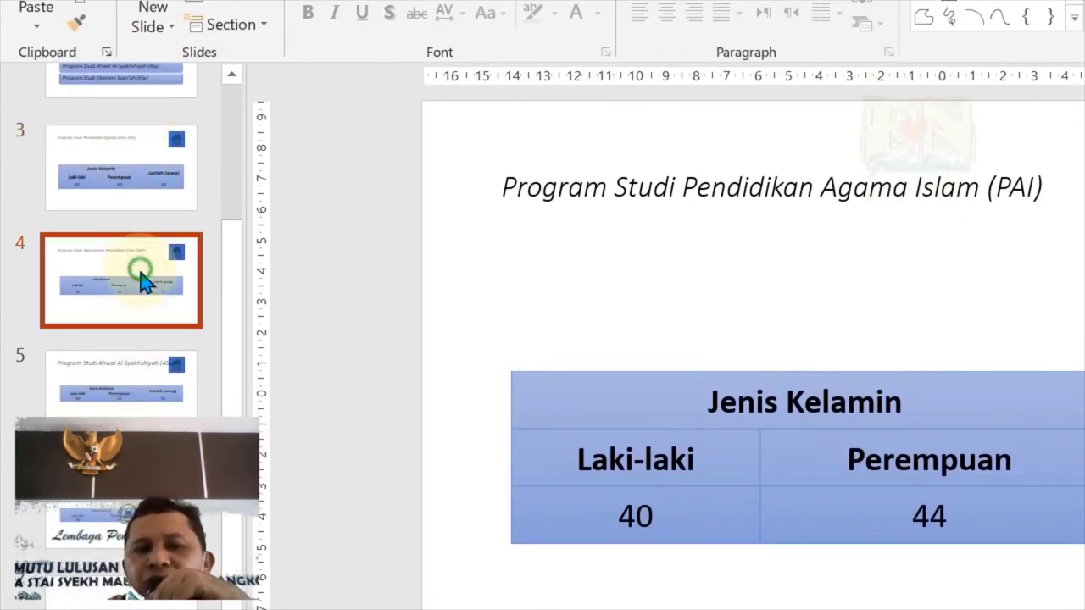
left_click(150, 381)
left_click(127, 509)
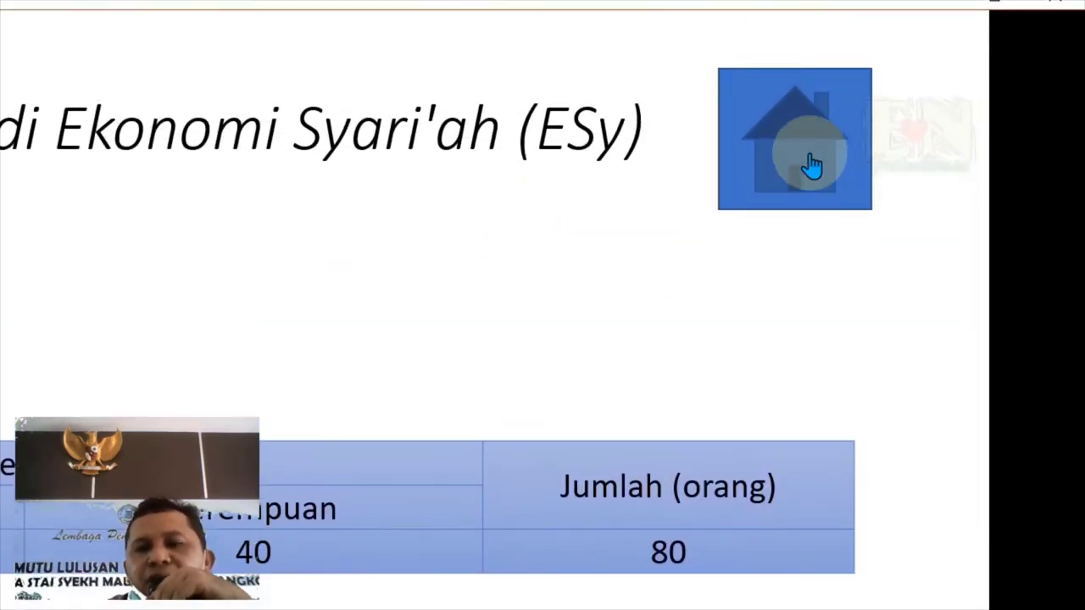
In the slide show, test the home button and list links to the PAI, ASy and Ekonomi Syari'ah slides
left_click(811, 166)
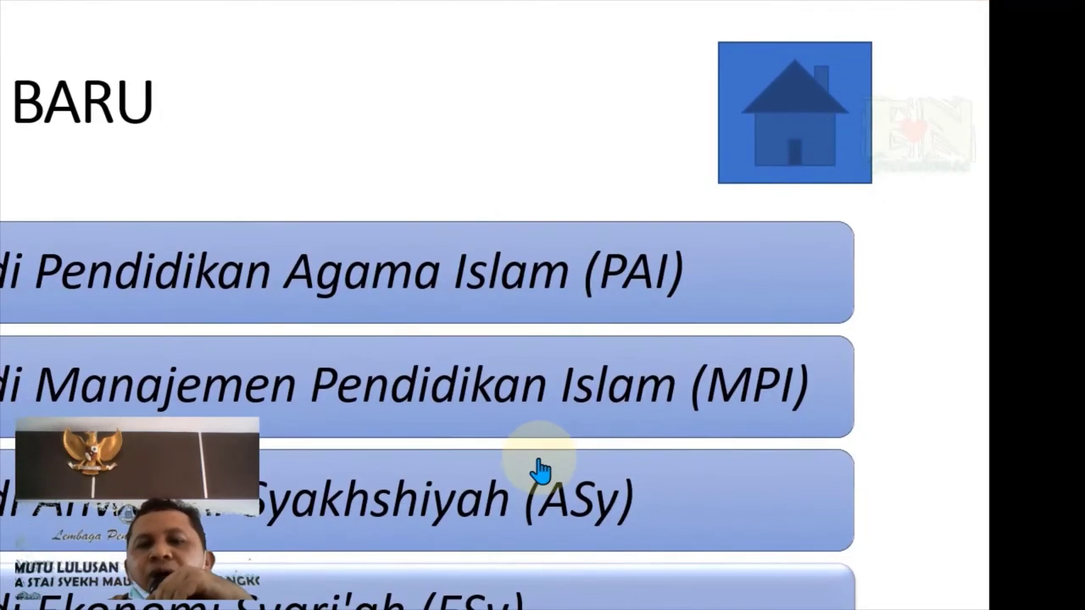
left_click(538, 397)
left_click(775, 164)
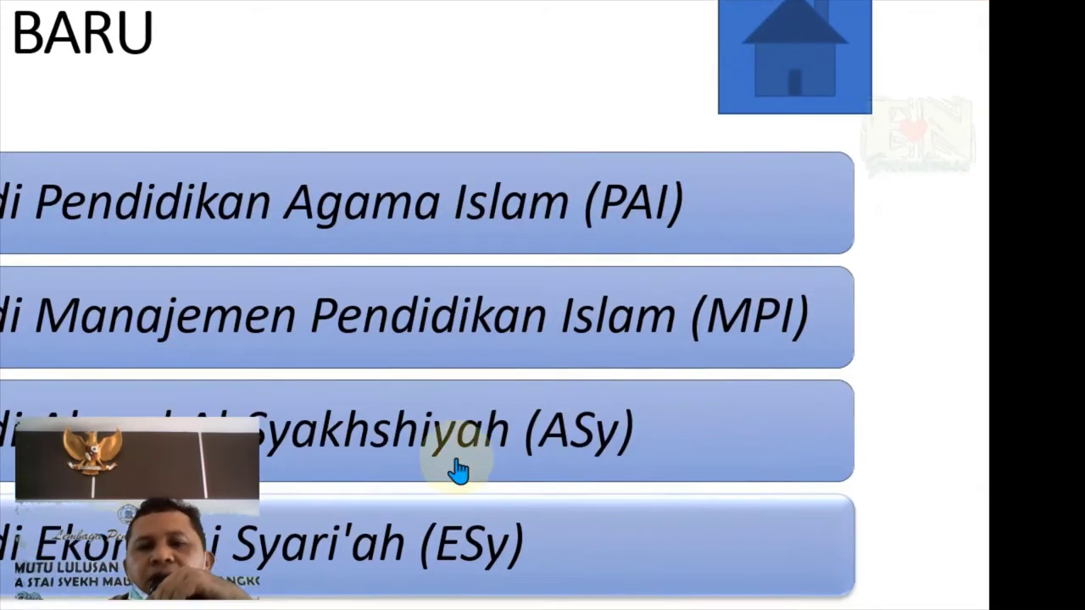
left_click(457, 473)
left_click(730, 165)
left_click(555, 307)
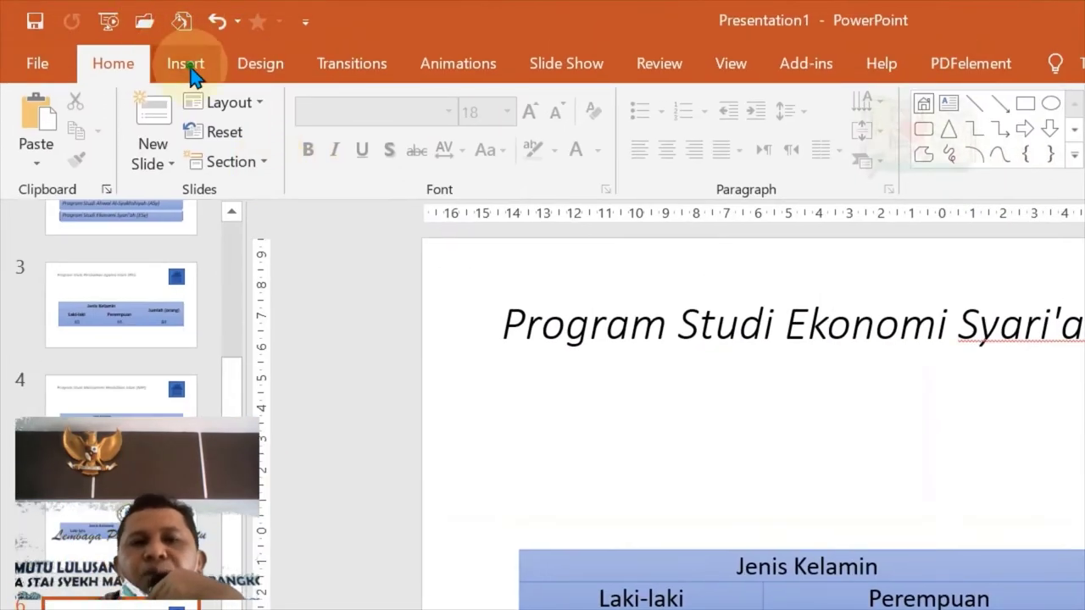
Draw a Go to Beginning action button below the PAI table, linked to the first slide
left_click(190, 73)
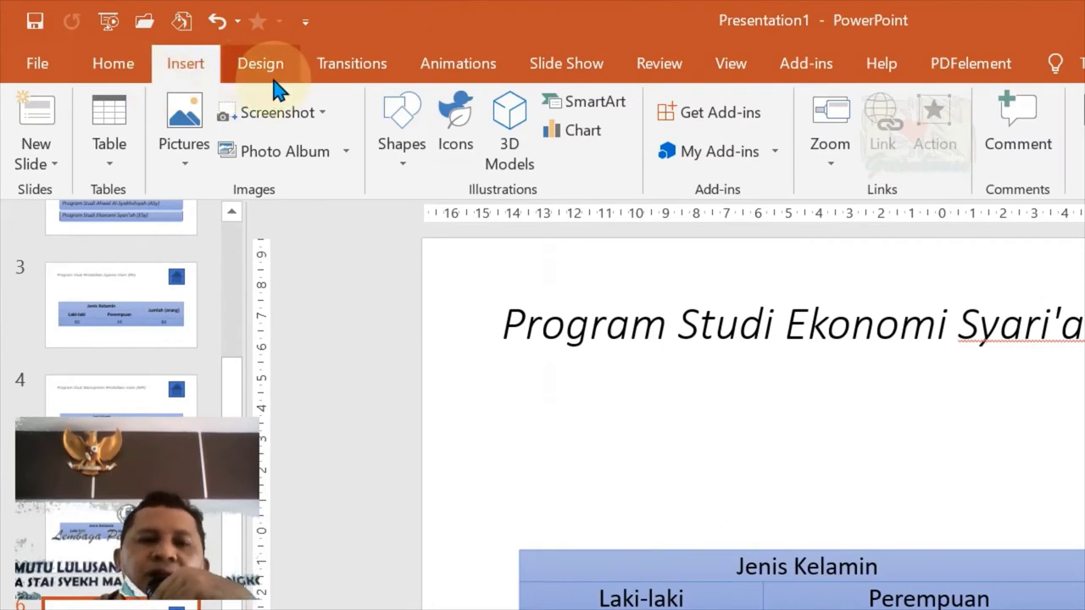
left_click(169, 301)
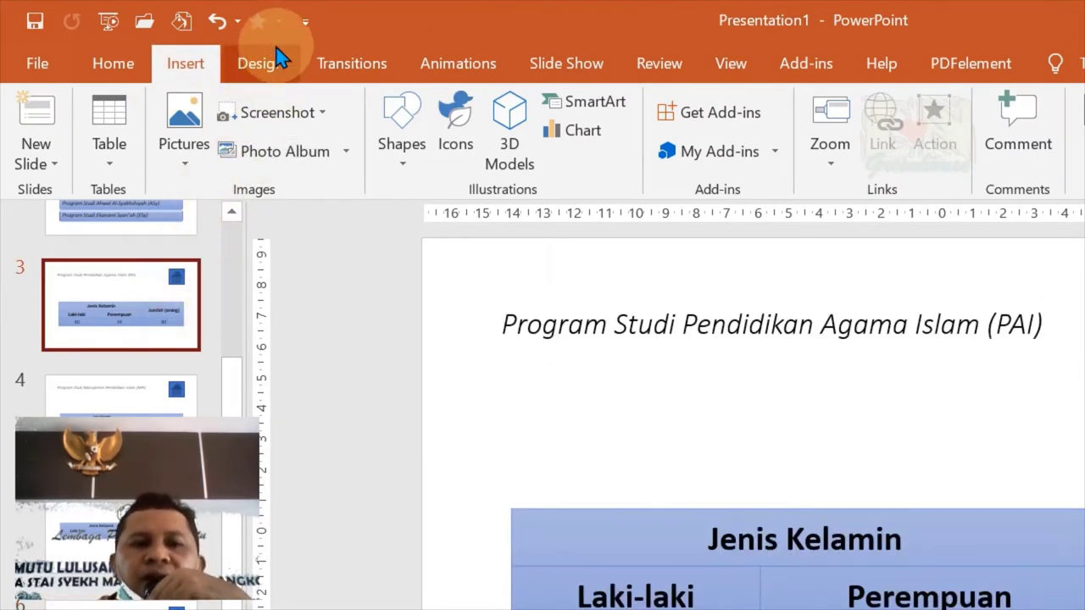
left_click(401, 166)
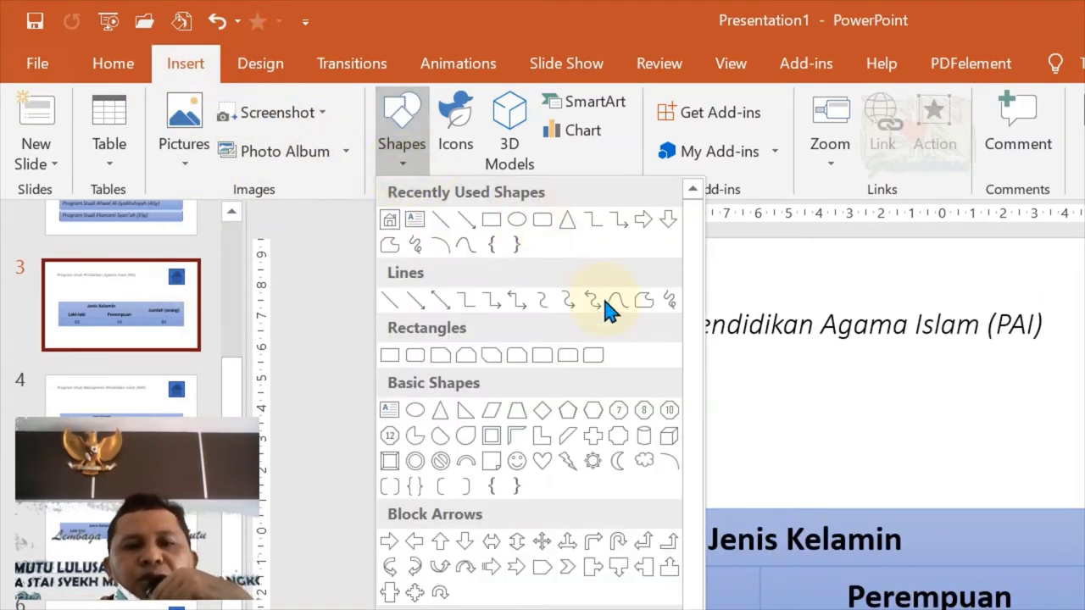
scroll(608, 312, "down", 3)
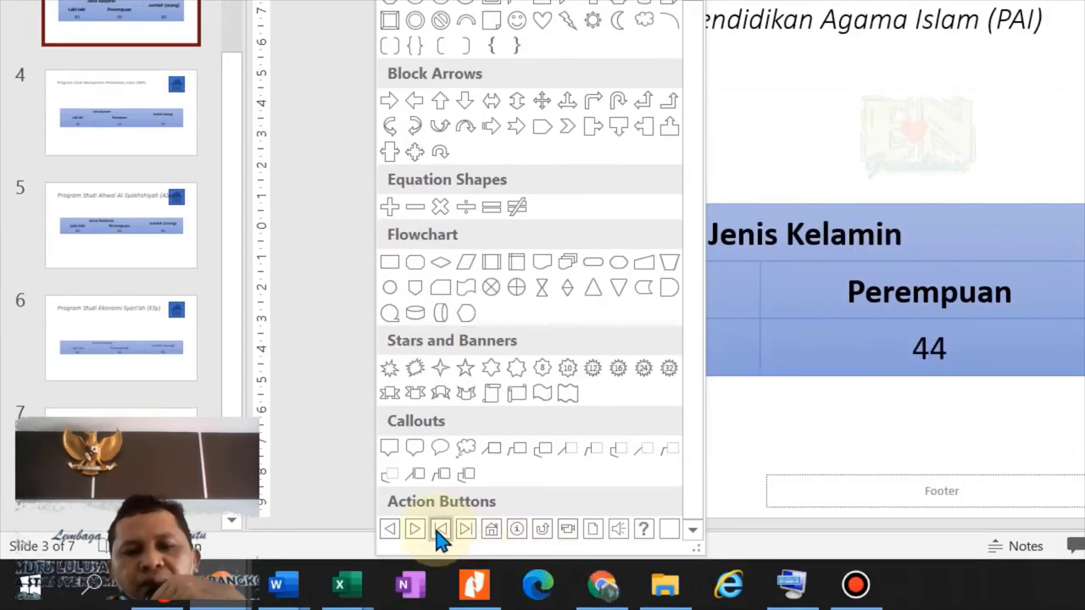
left_click(440, 529)
mouse_move(513, 430)
left_mouse_down()
mouse_move(558, 462)
mouse_move(558, 493)
mouse_move(577, 487)
left_mouse_up()
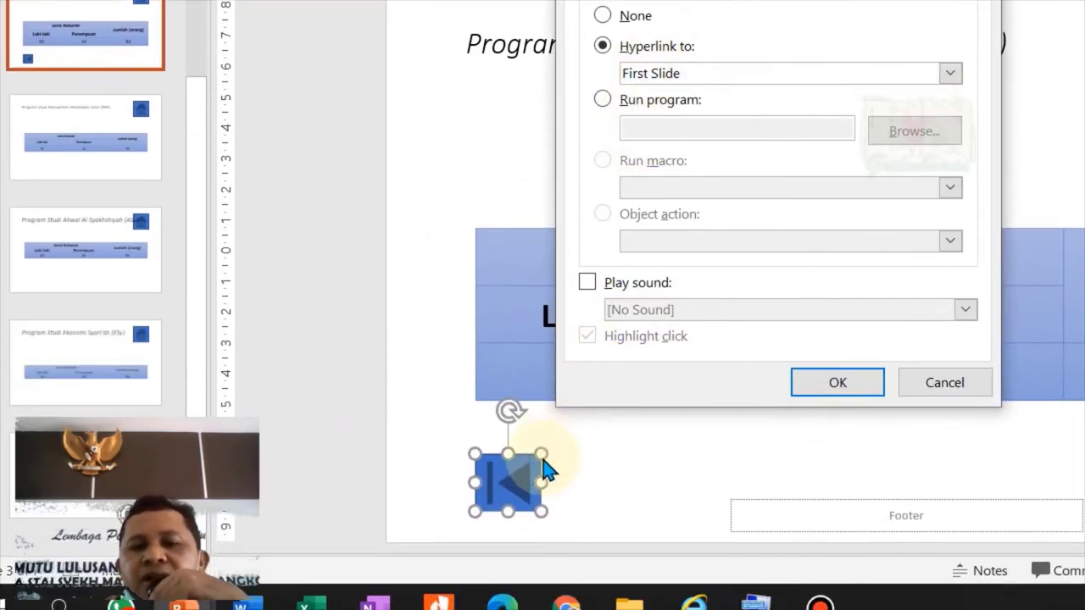
left_click(837, 476)
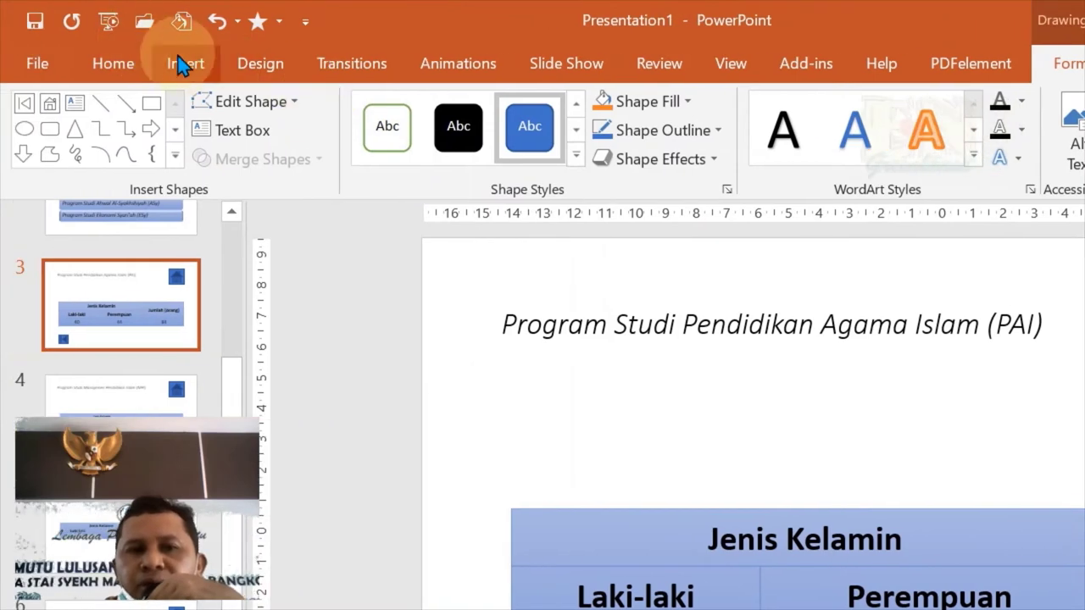
left_click(184, 66)
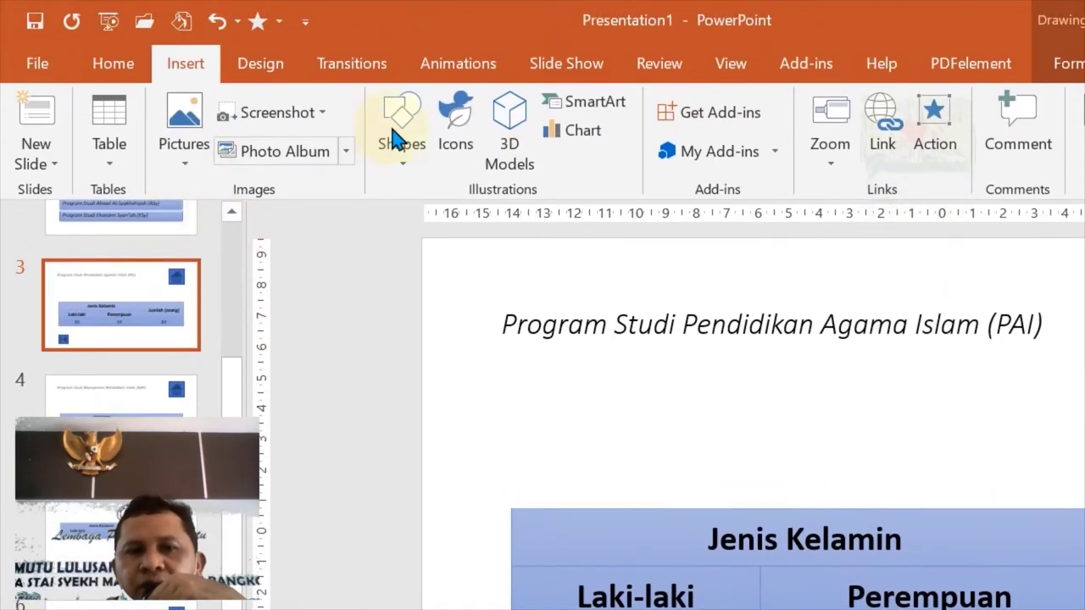
Draw a second action button beside the first and hyperlink it to Next Slide
left_click(411, 159)
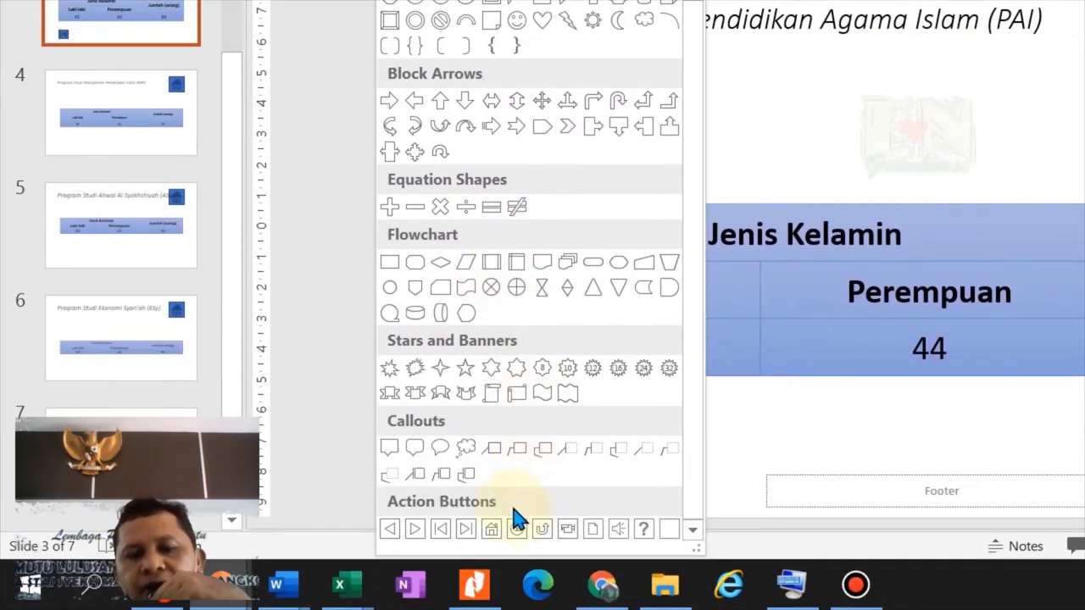
left_click(473, 535)
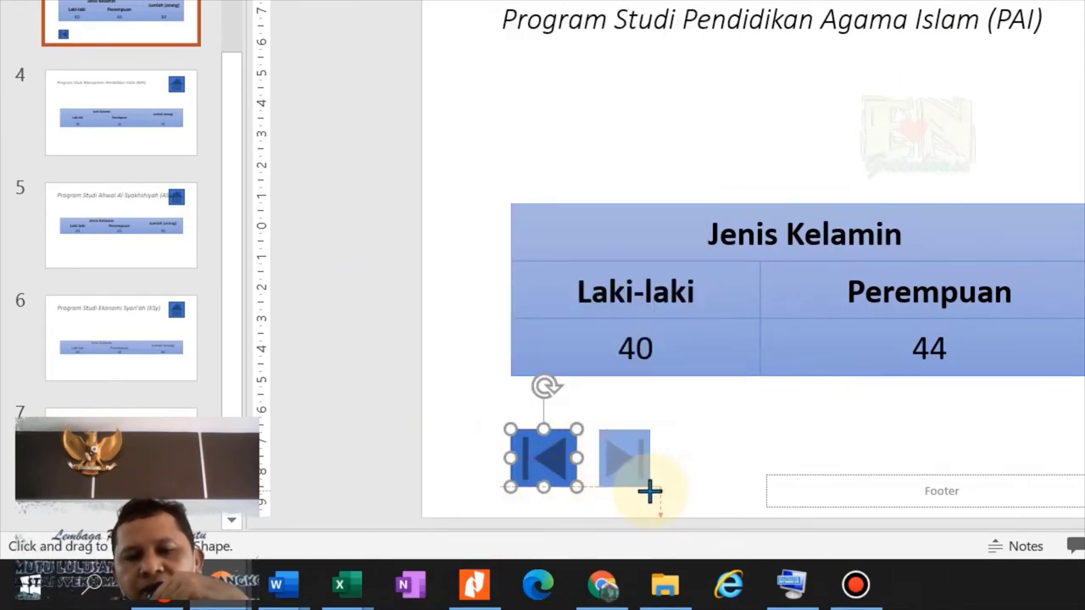
left_click_drag(657, 491, 657, 488)
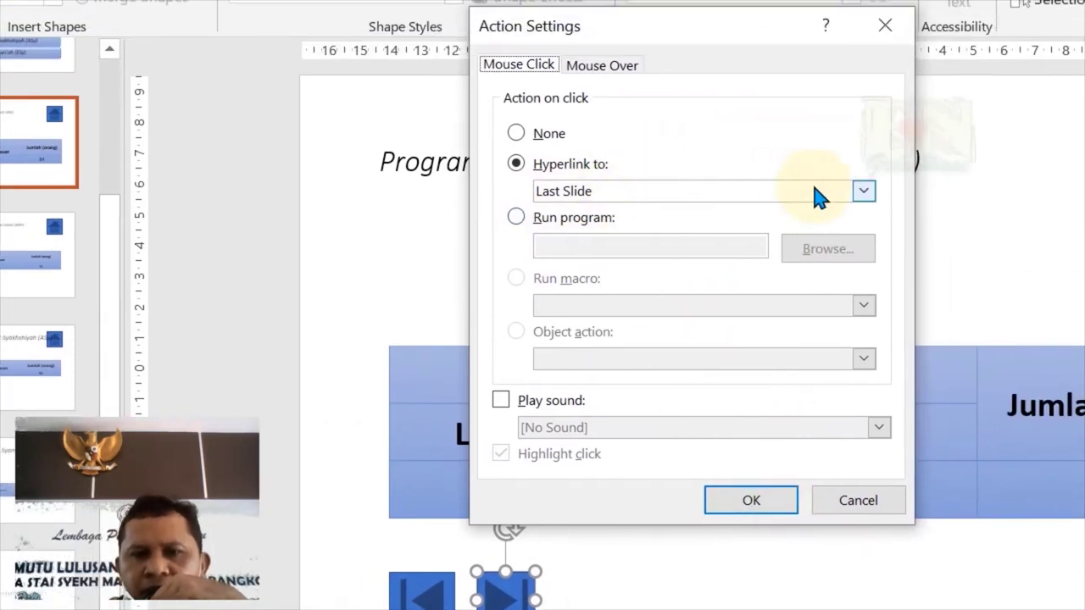
left_click(816, 188)
left_click(780, 220)
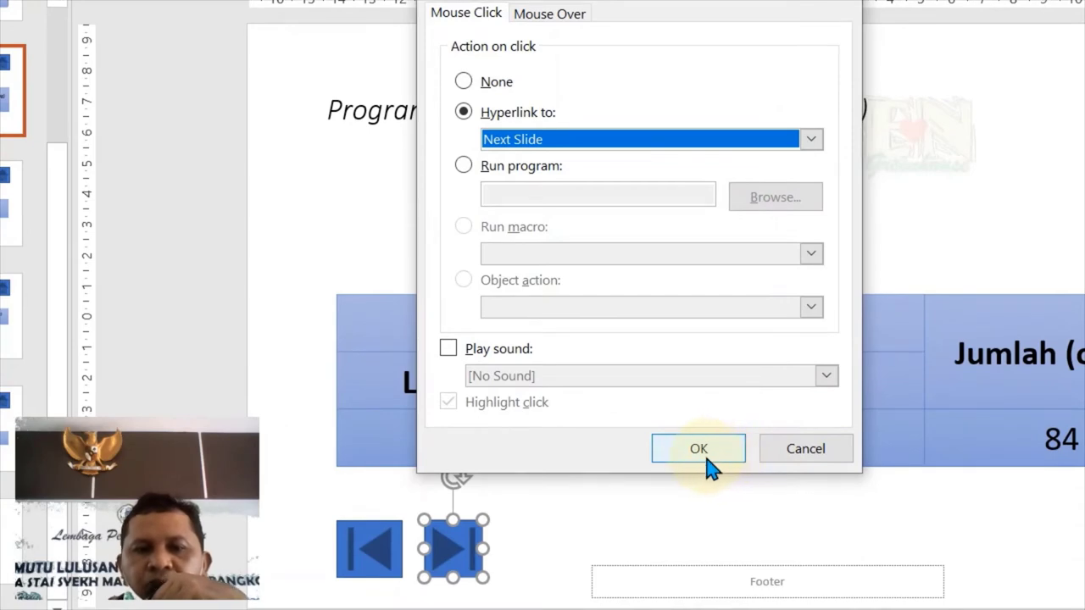
left_click(698, 450)
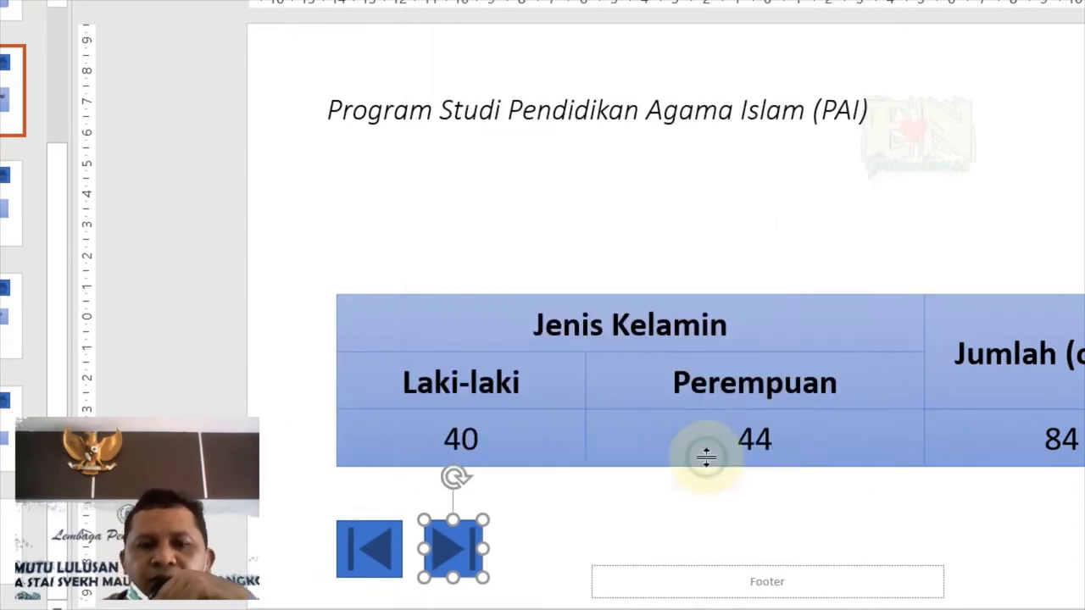
left_click(383, 472)
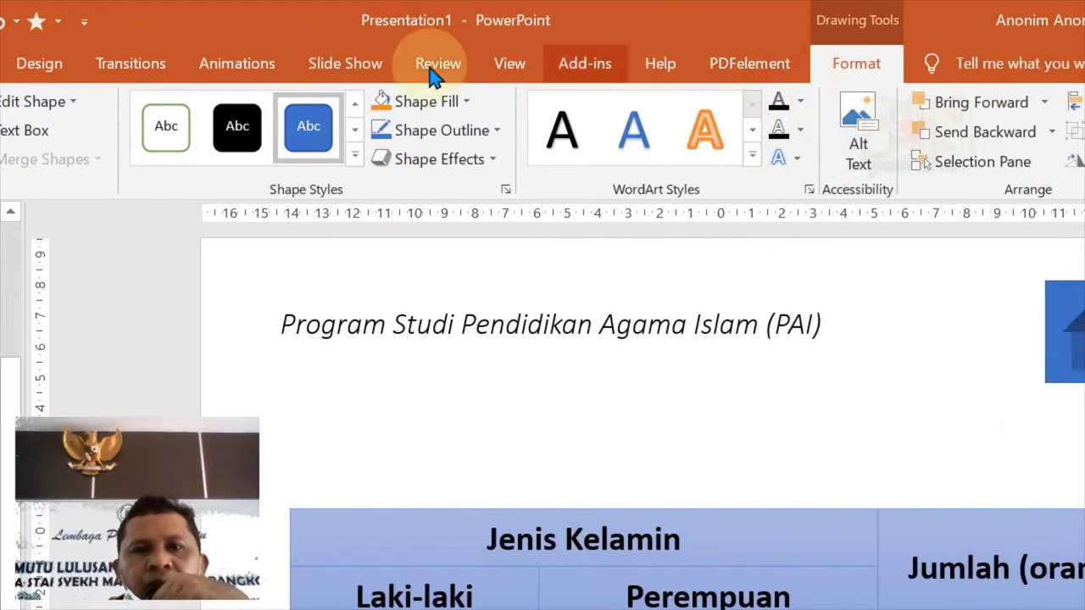
Change the first action button's hyperlink from the first slide to Previous Slide
left_click(183, 67)
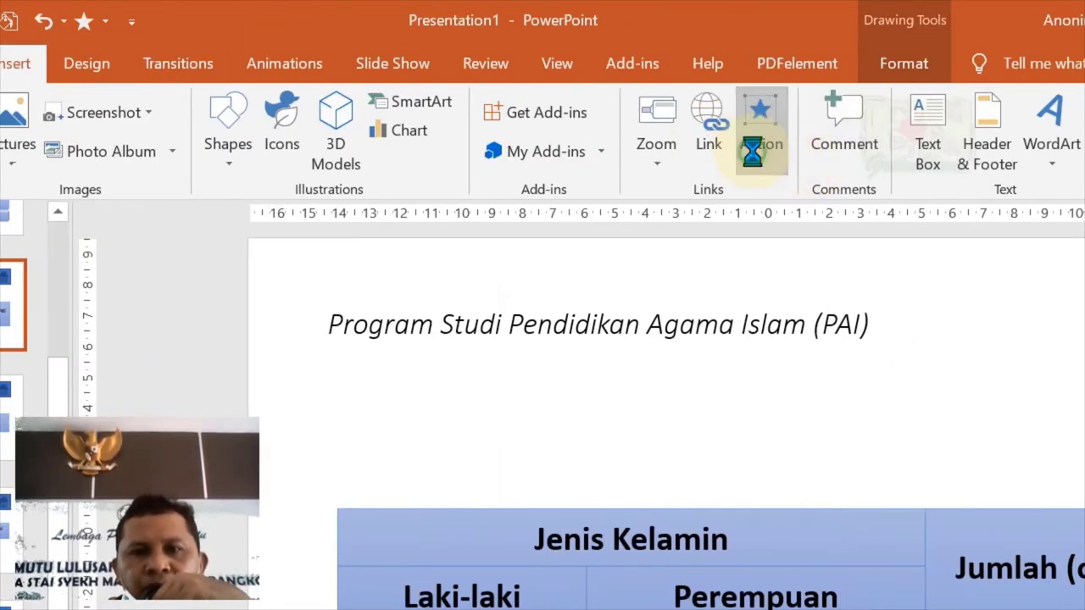
left_click(756, 157)
left_click(735, 361)
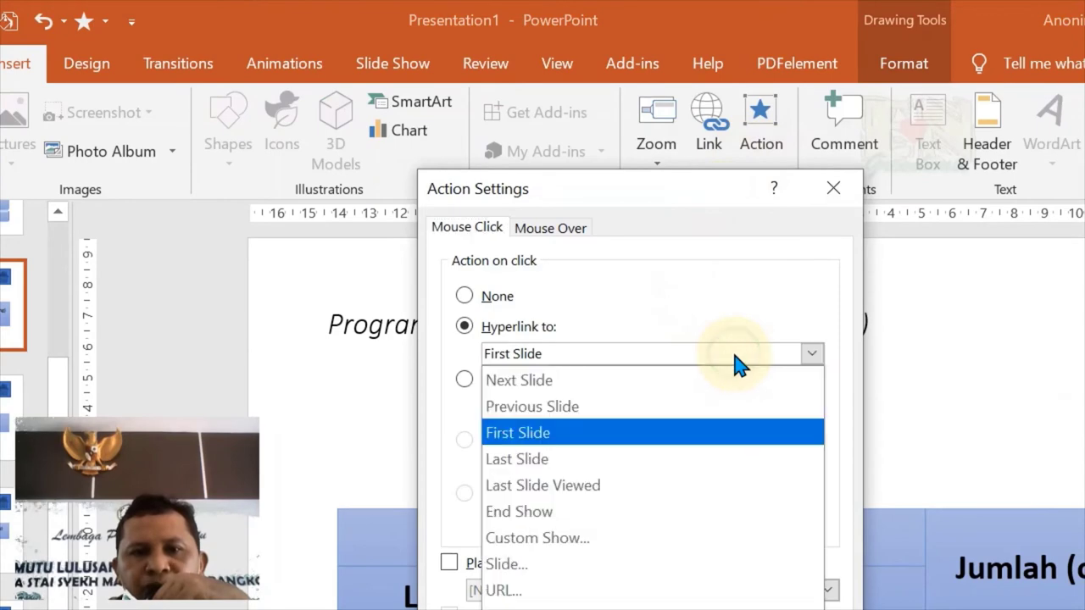
left_click(667, 407)
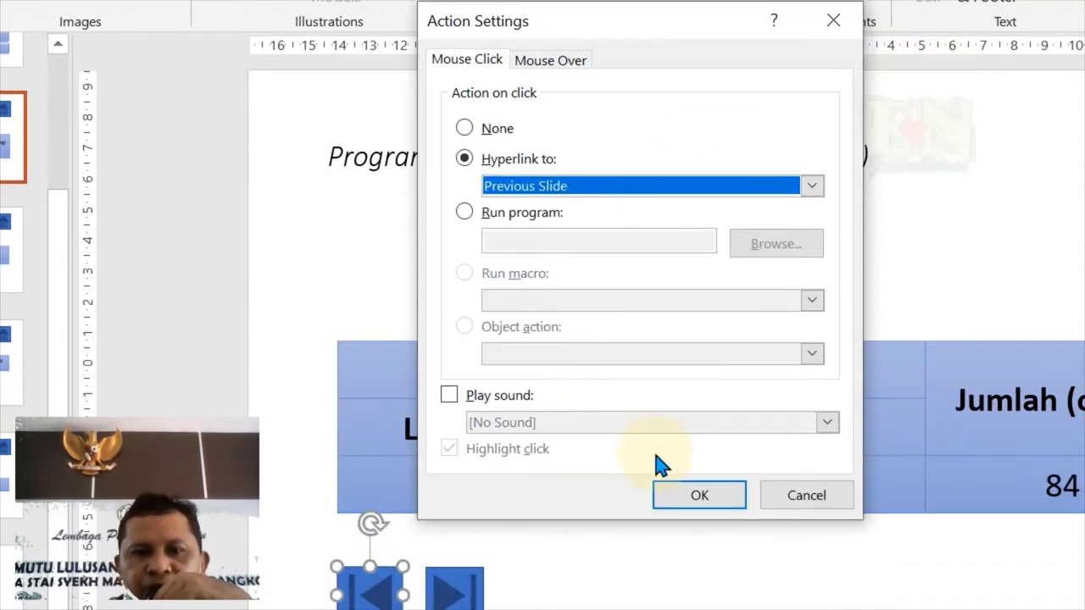
left_click(690, 432)
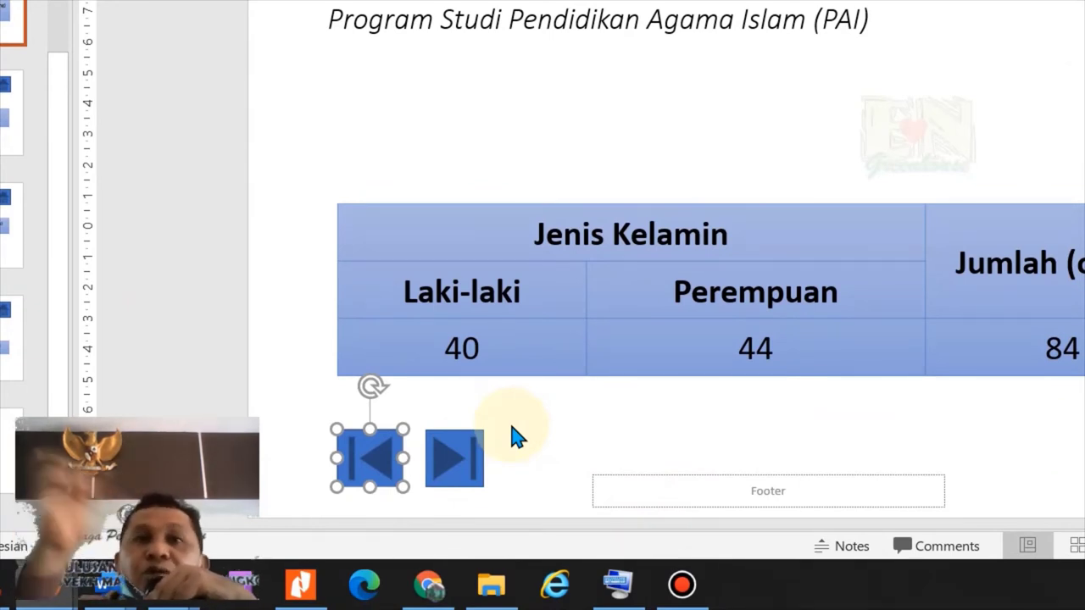
Move the Next button to the lower right and copy the navigation buttons
left_click(618, 444)
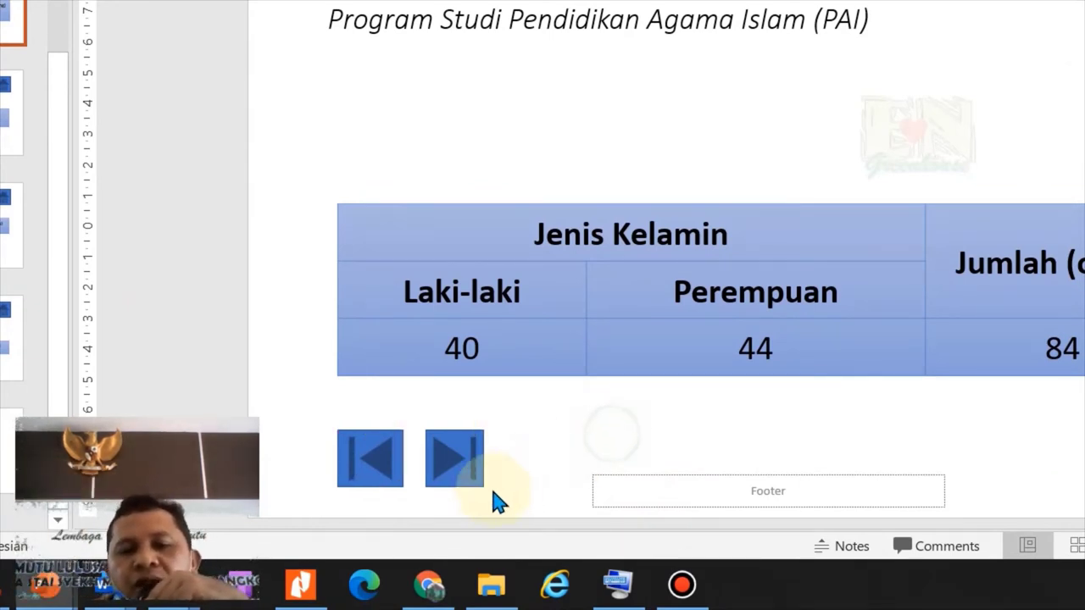
mouse_move(477, 460)
left_mouse_down()
mouse_move(864, 507)
mouse_move(875, 460)
left_mouse_up()
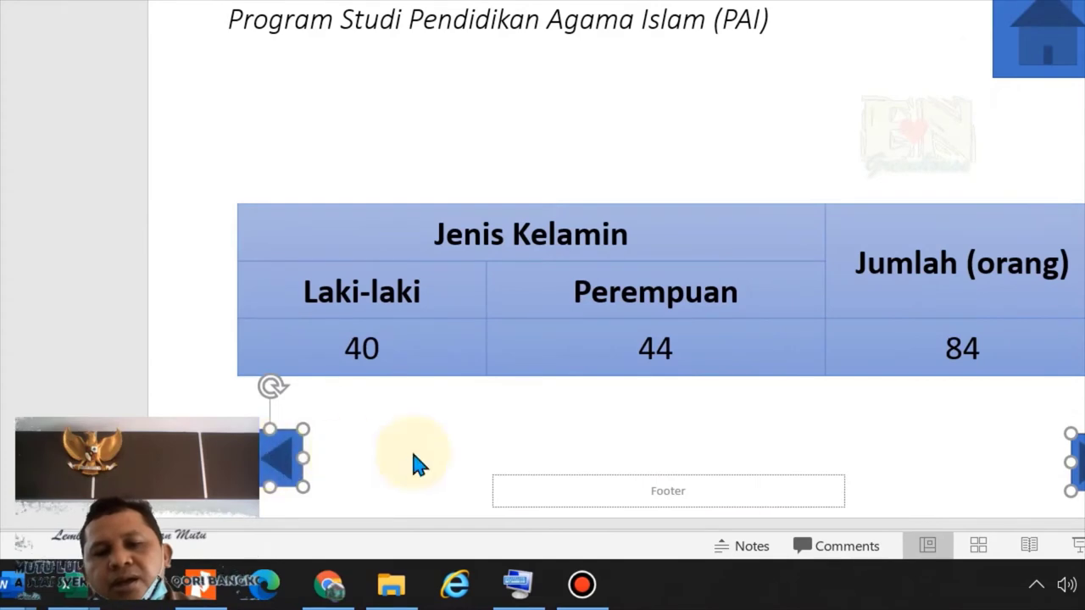
right_click(835, 454)
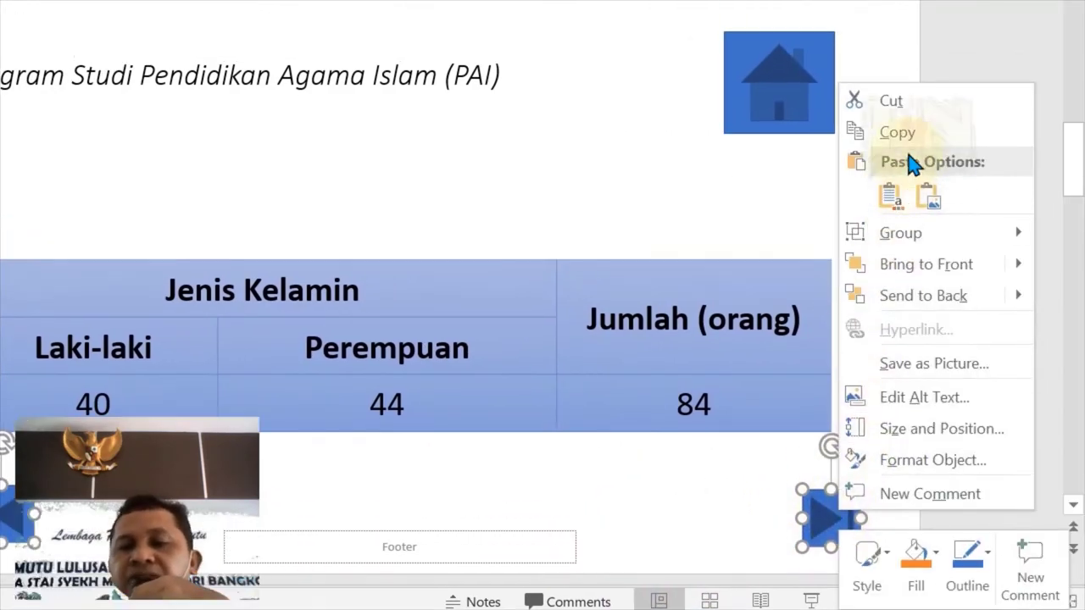
left_click(891, 44)
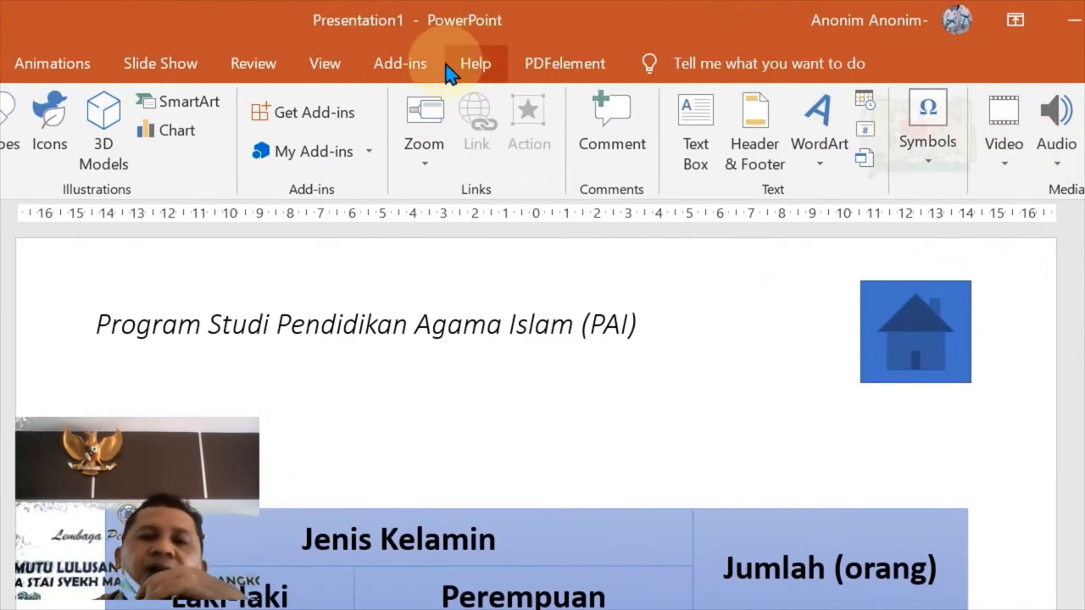
Paste the buttons onto the slide master, position them in the bottom corners, and close Master View
left_click(326, 65)
left_click(273, 137)
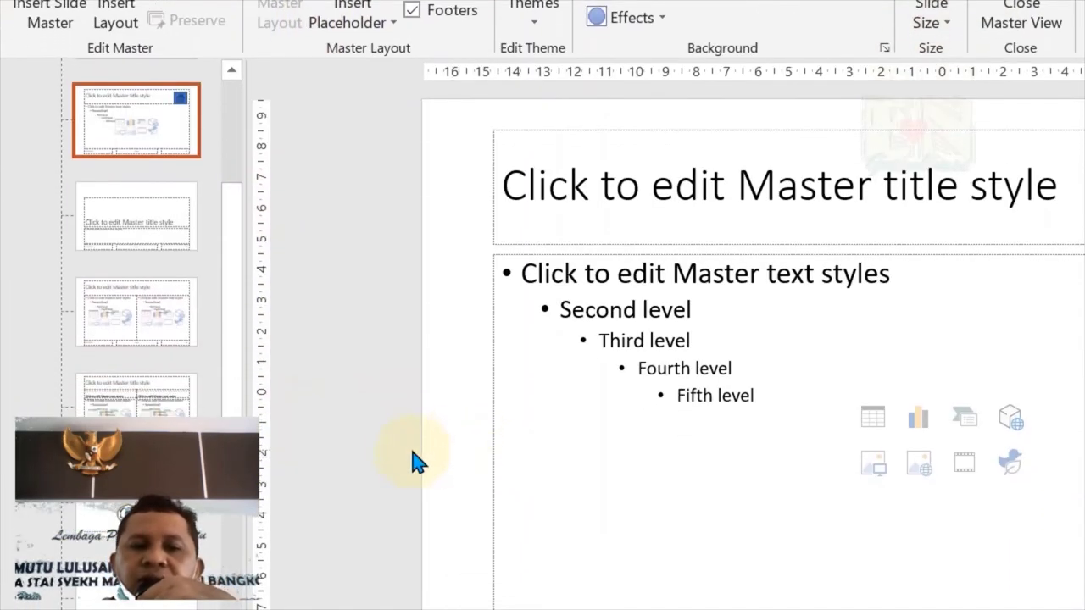
right_click(412, 456)
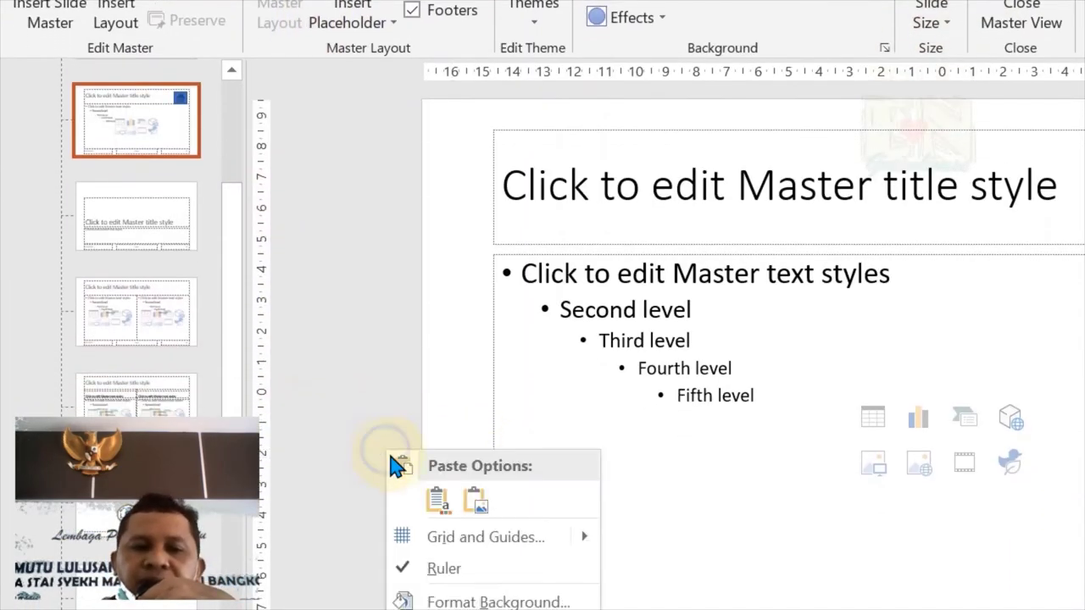
left_click(435, 429)
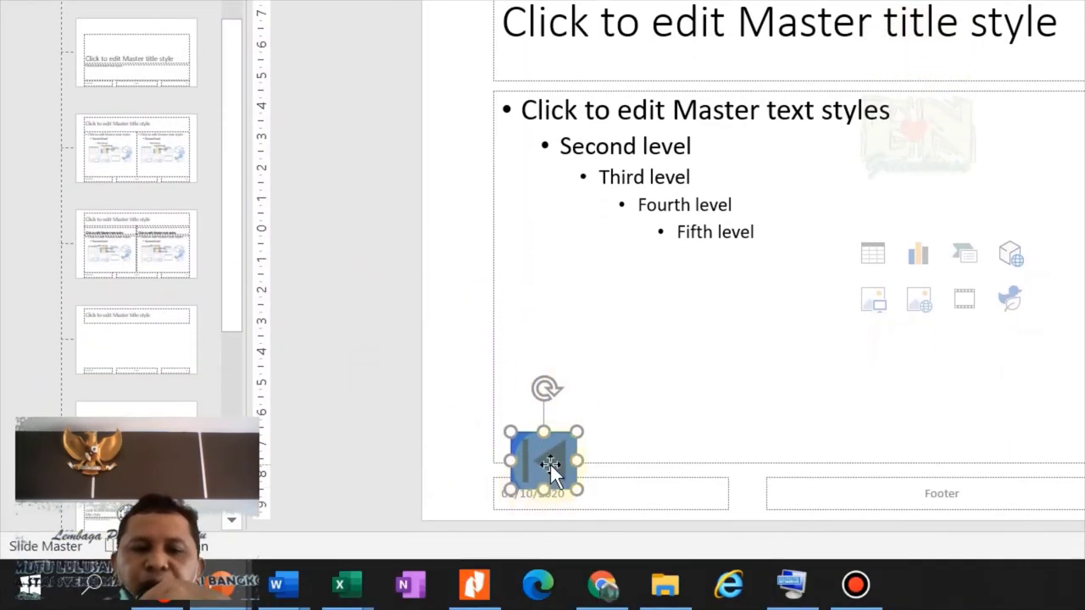
left_click_drag(549, 480, 469, 472)
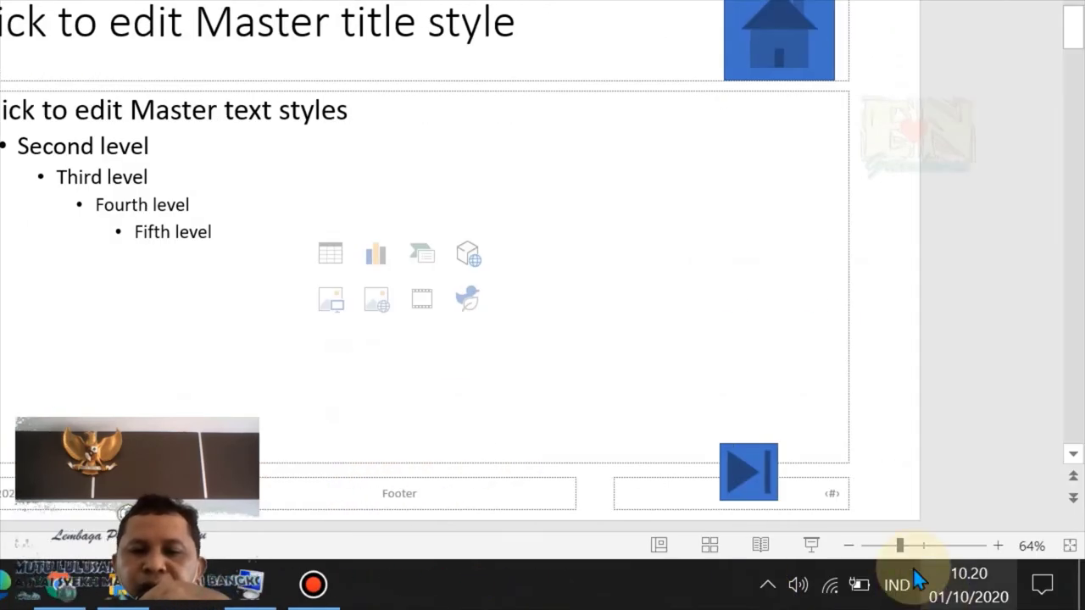
left_click_drag(746, 479, 875, 461)
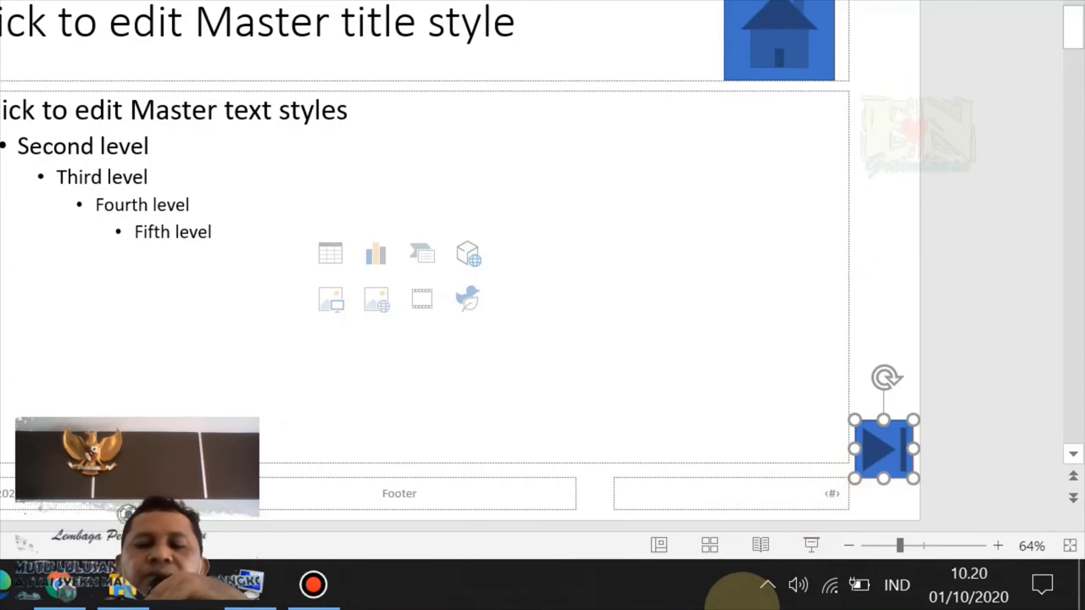
left_click_drag(871, 455, 876, 468)
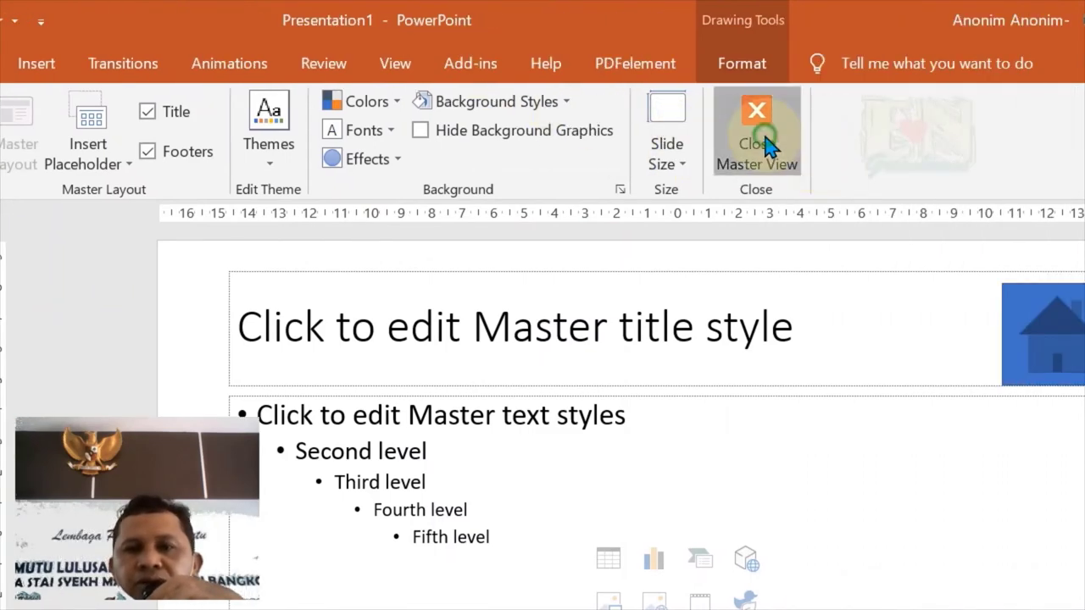
left_click(758, 127)
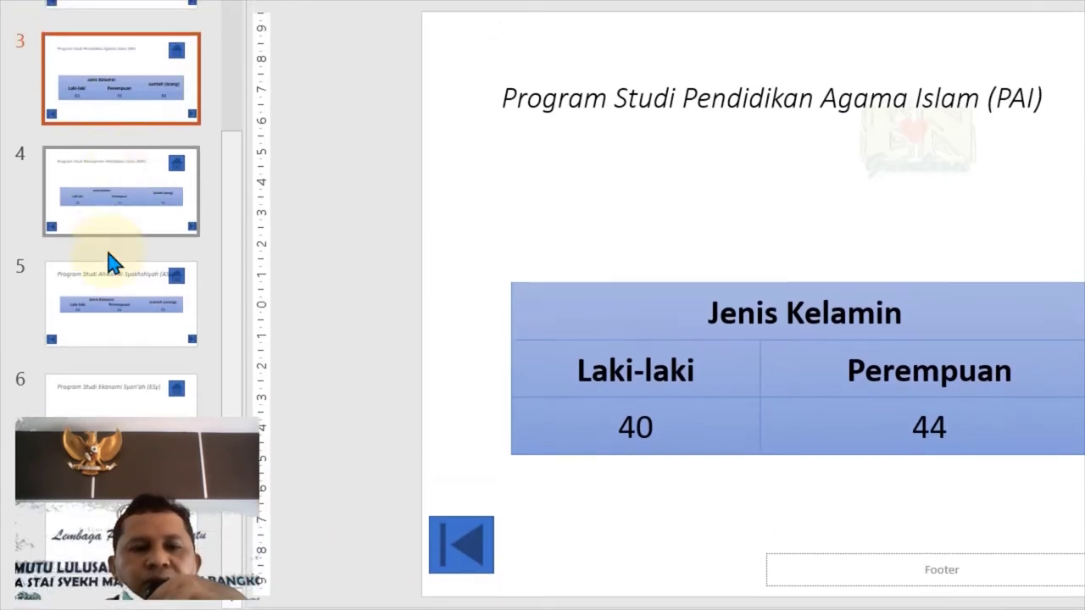
Go to closing slide 7 and switch to Slide Master view
left_click(122, 413)
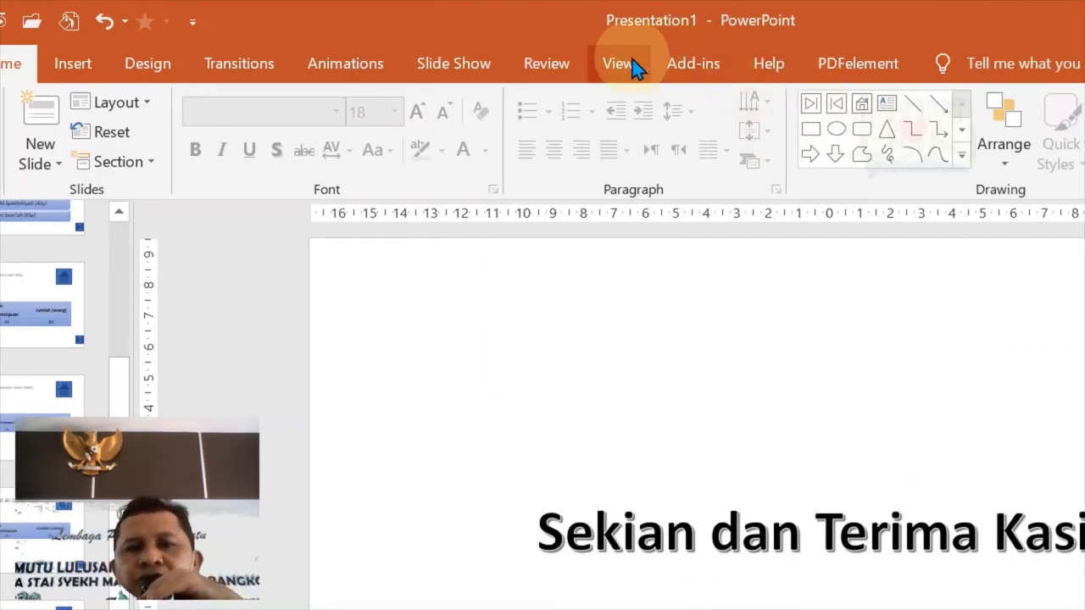
left_click(634, 68)
left_click(271, 170)
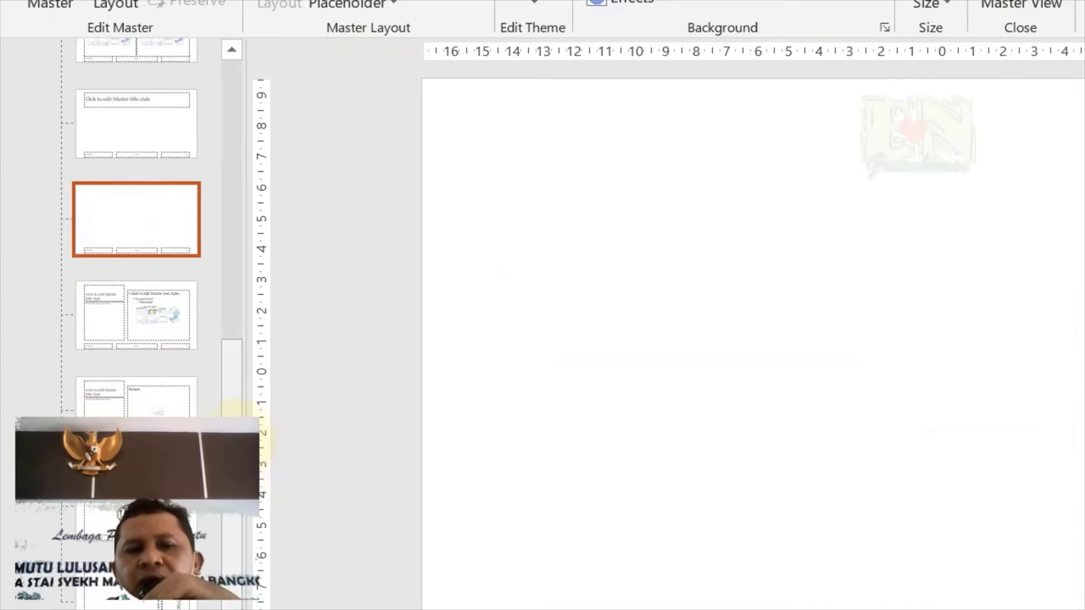
scroll(242, 305, "up", 3)
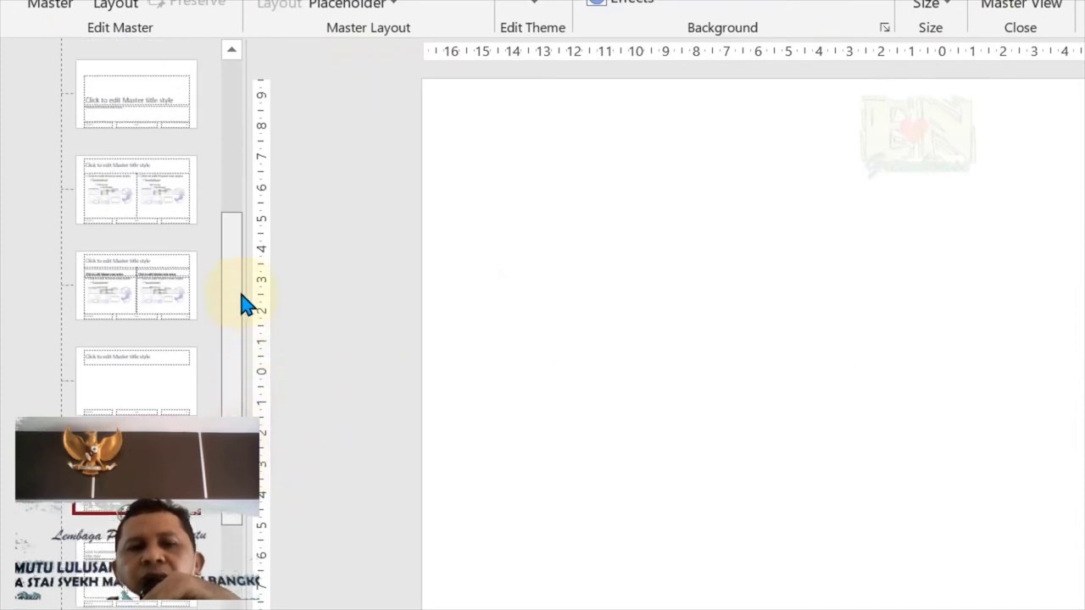
left_click_drag(242, 305, 232, 161)
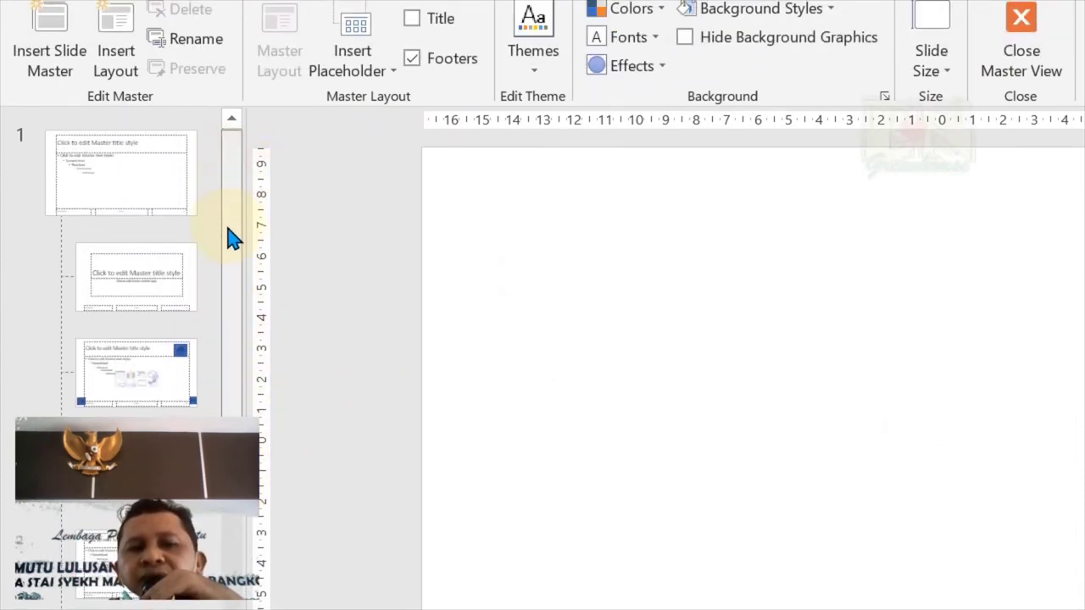
Inspect the slide master and its layouts, ending on Title and Content, then close Master View
left_click(162, 195)
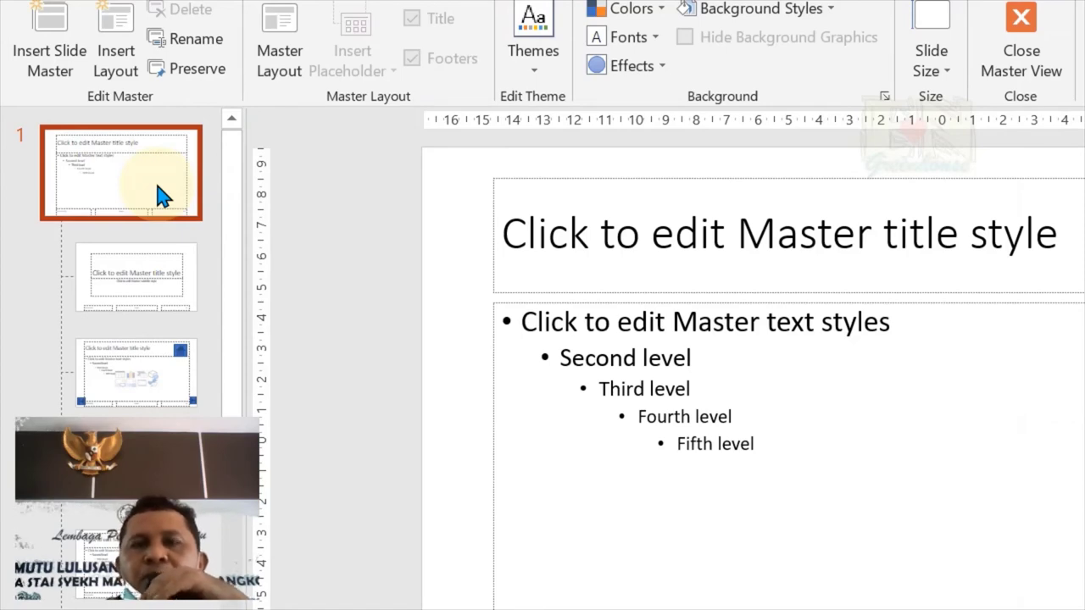
left_click(162, 274)
left_click(160, 376)
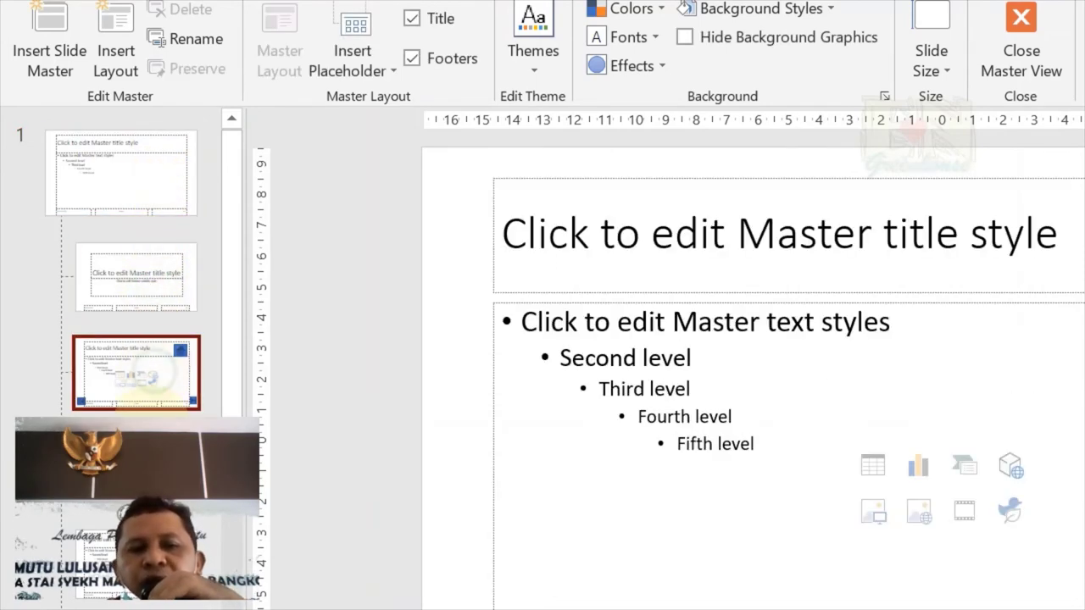
left_click(161, 462)
left_click(158, 365)
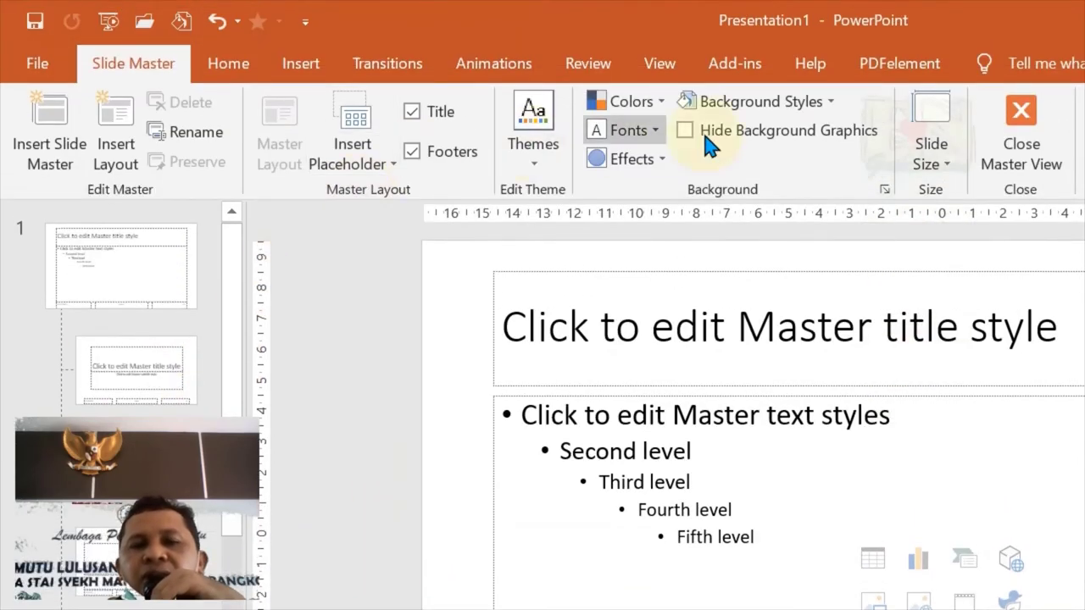
left_click(836, 119)
Apply the Section Header layout to the Ekonomi Syari'ah slide, then undo twice
left_click(121, 399)
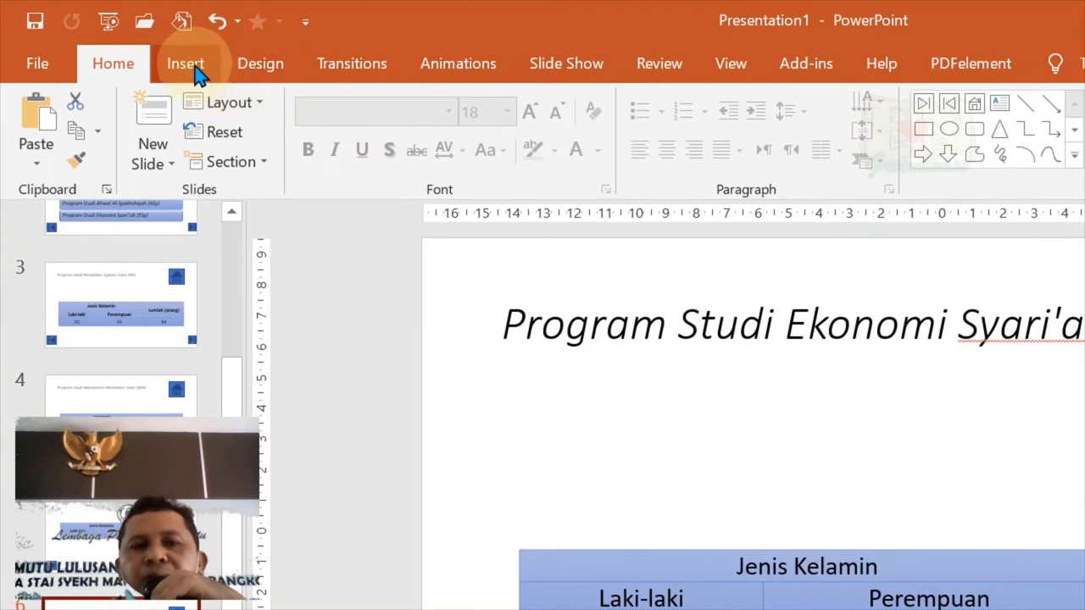
left_click(229, 102)
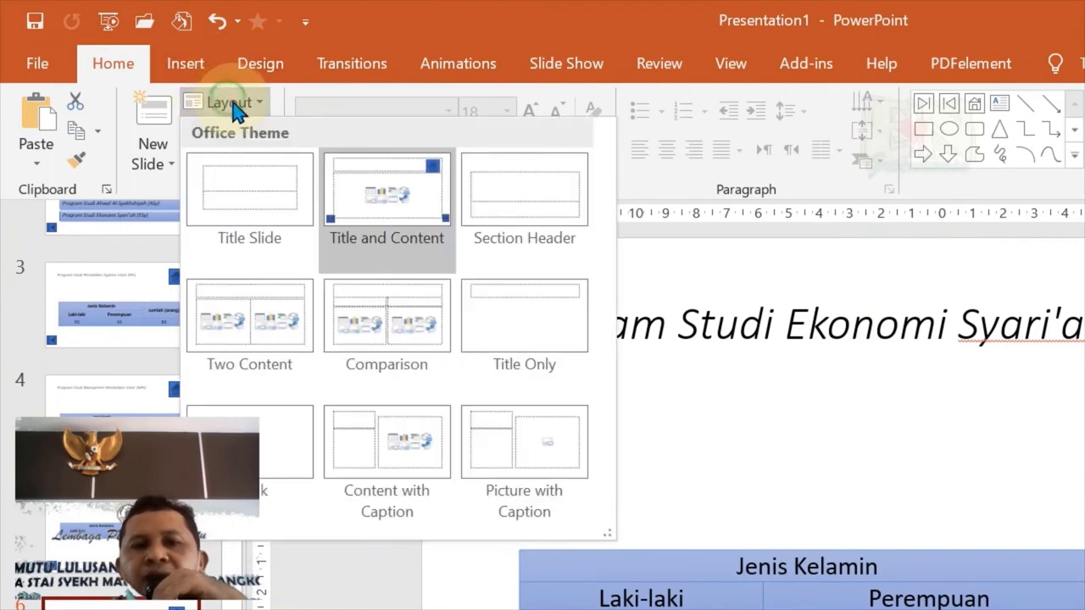
left_click(552, 218)
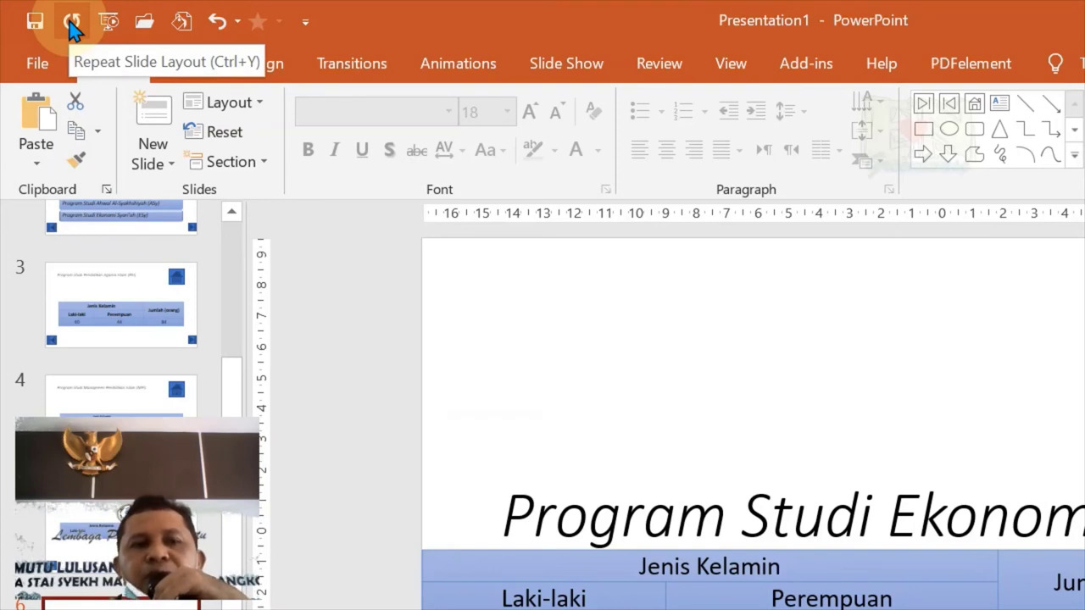
left_click(219, 23)
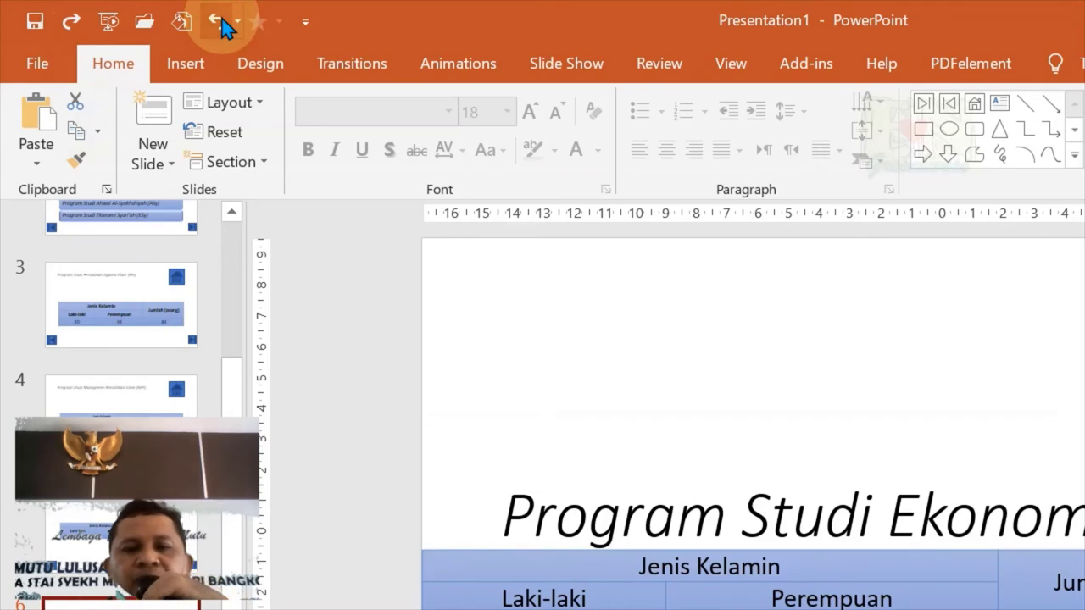
left_click(219, 23)
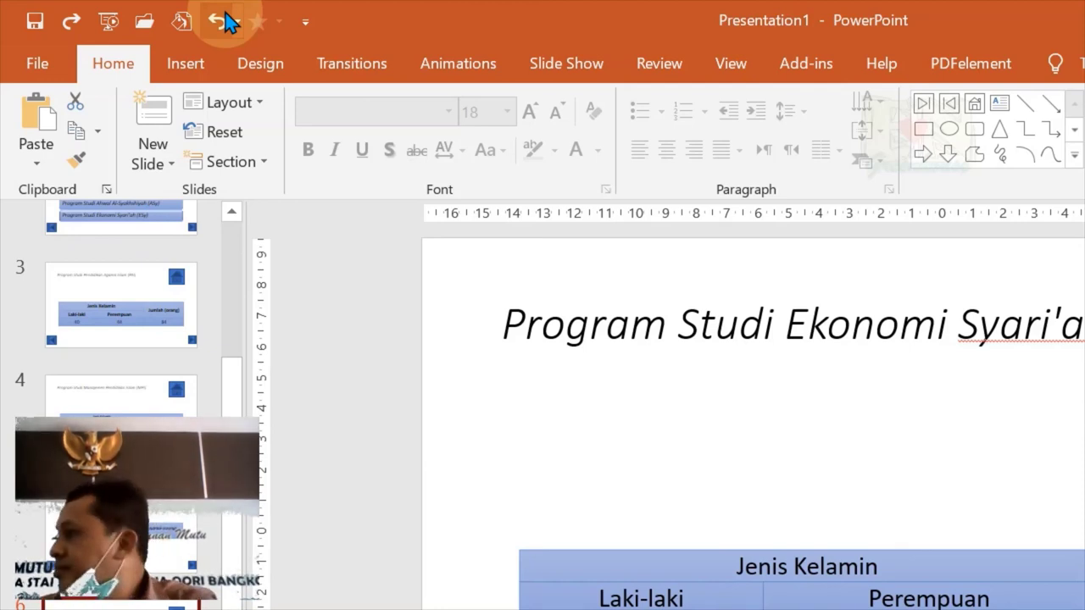
Undo once more so the Ekonomi Syari'ah slide regains its original layout with the title on top
left_click(222, 20)
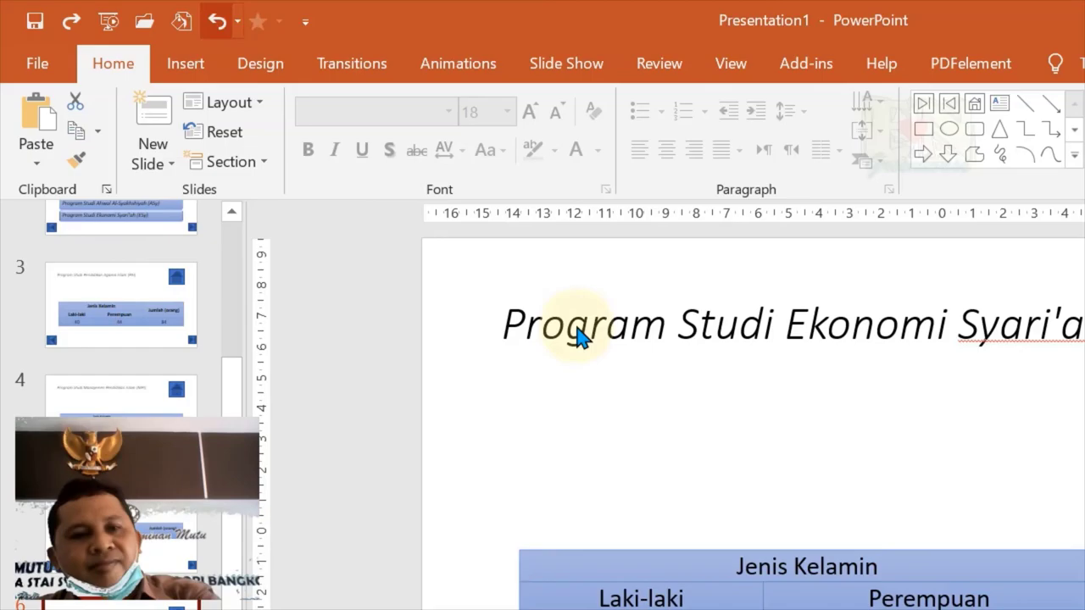